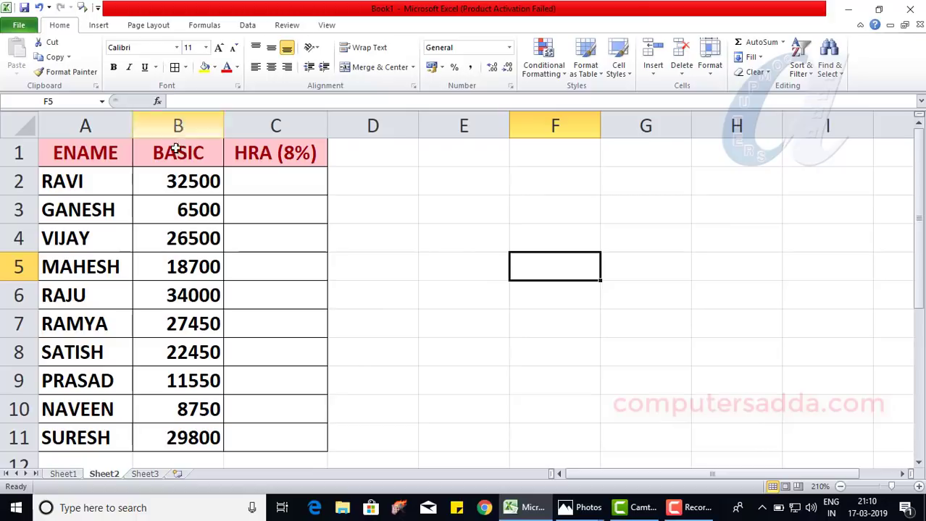
Calculate the first employee's HRA in C2 as 8% of the basic salary with the formula =B2*8%
left_click_drag(165, 181, 172, 438)
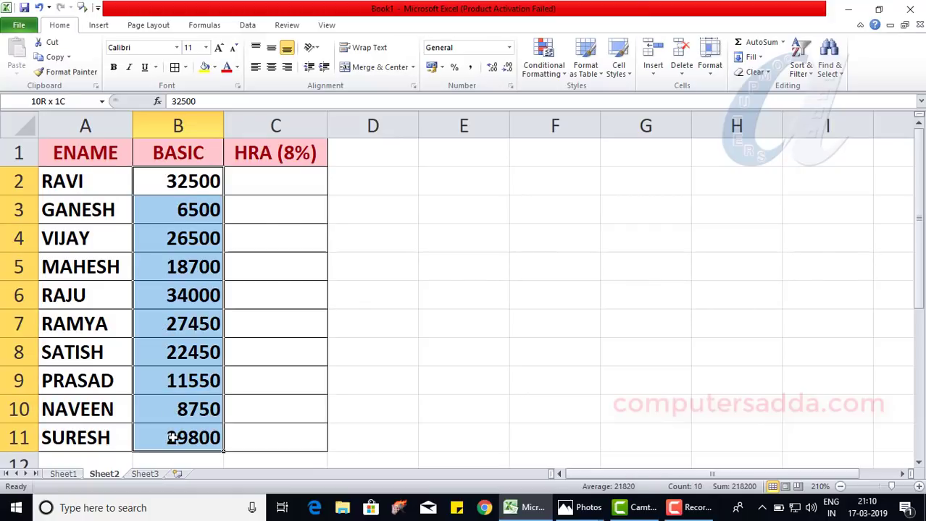
left_click(264, 179)
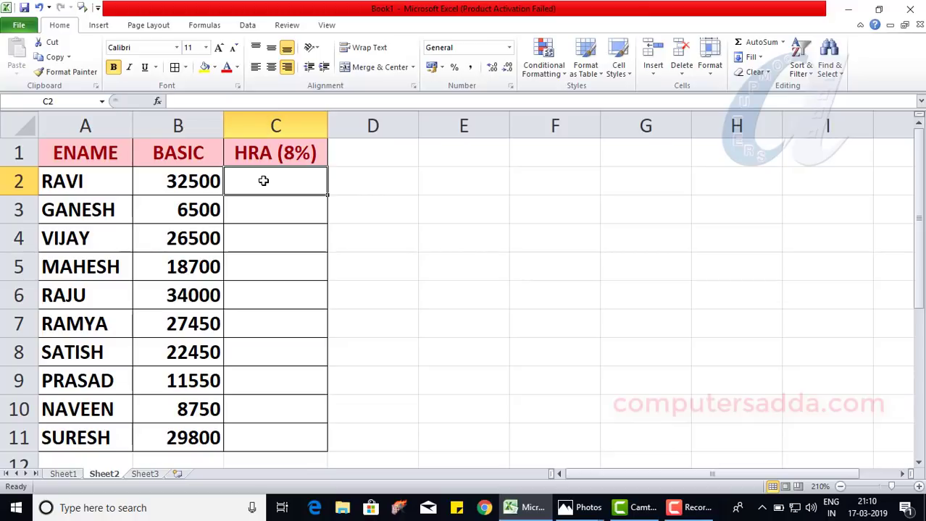
type("=")
left_click(162, 182)
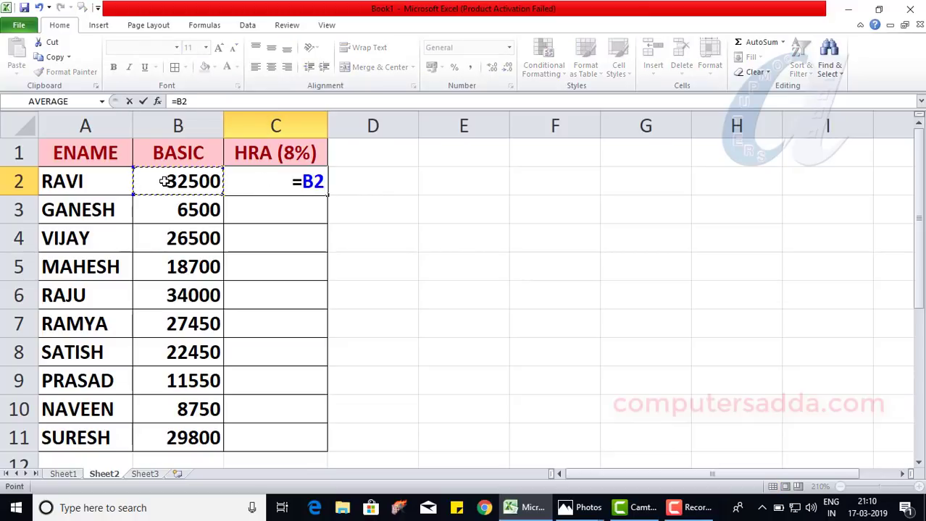
type("*8")
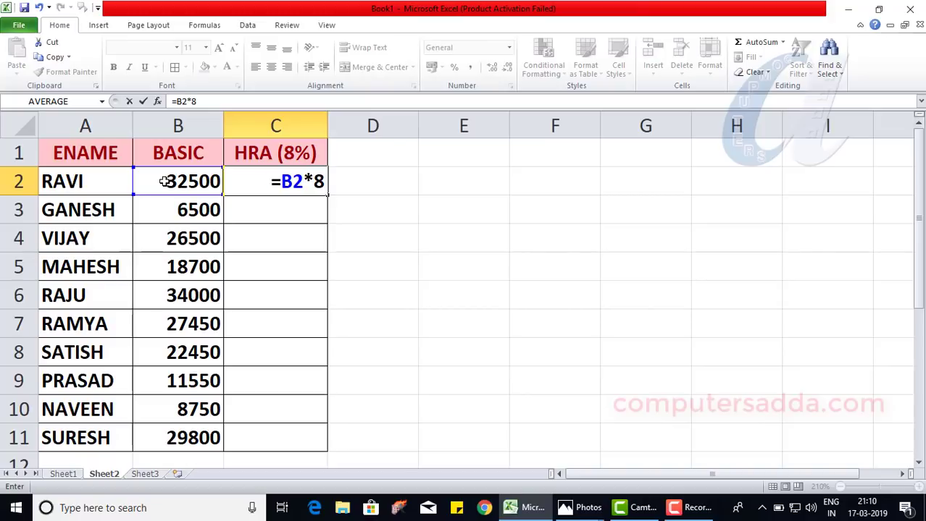
type("%")
key("Return")
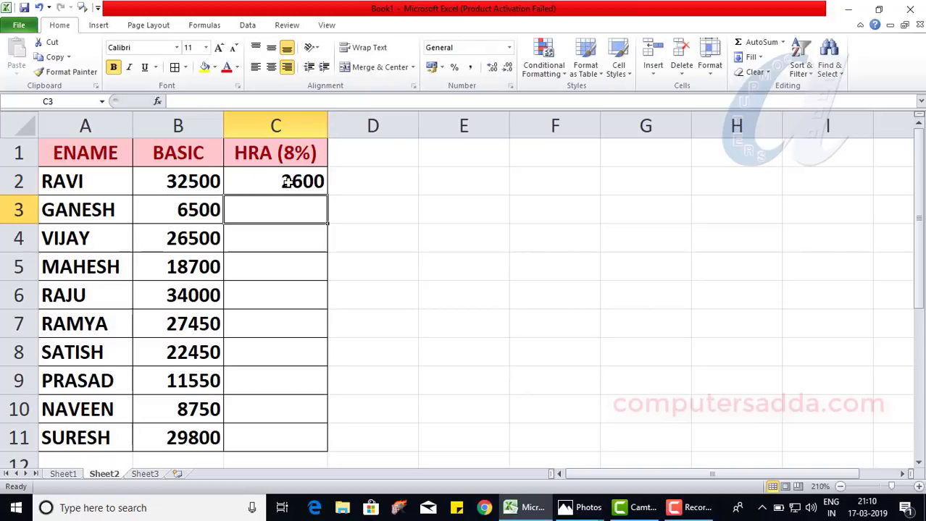
Fill the HRA formula from C2 down through C11
left_click(67, 182)
left_click(280, 183)
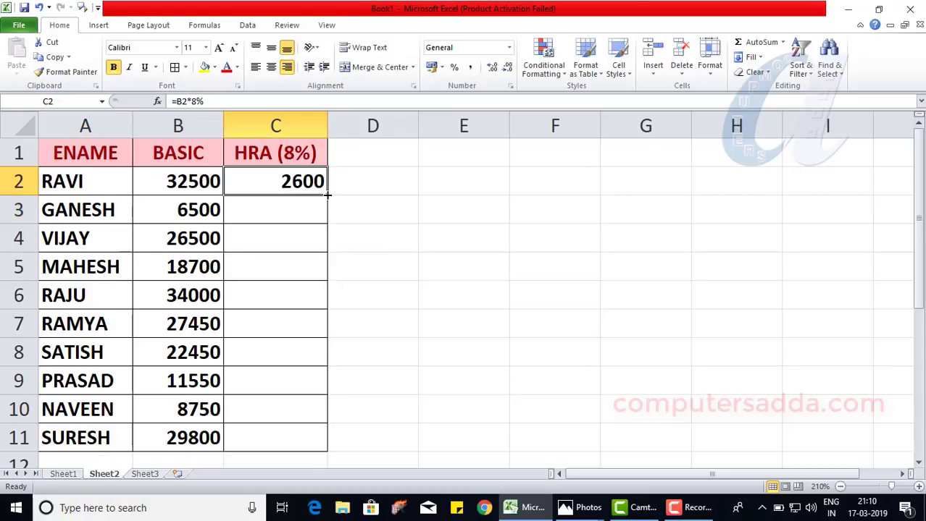
double_click(327, 194)
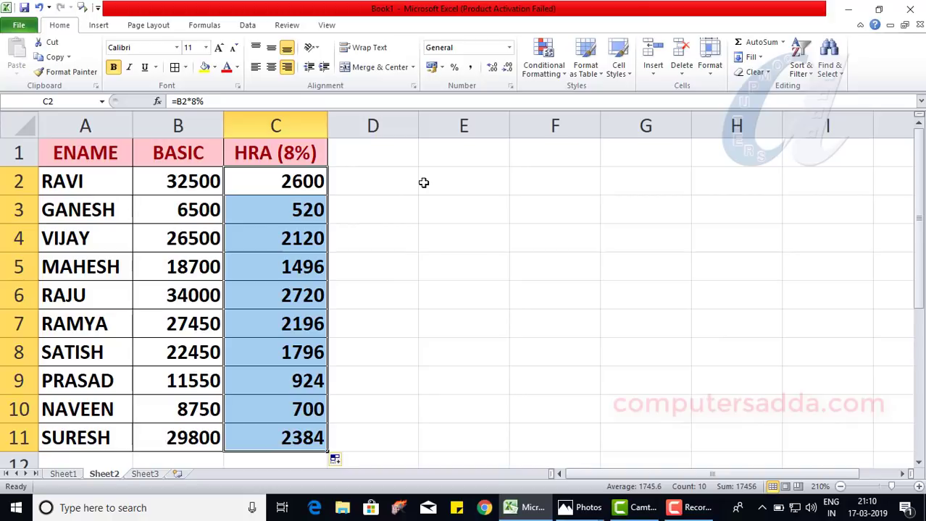
Examine the HRA amounts in C2:C11 and the percentage formula behind them, including the one in C2
left_click(279, 268)
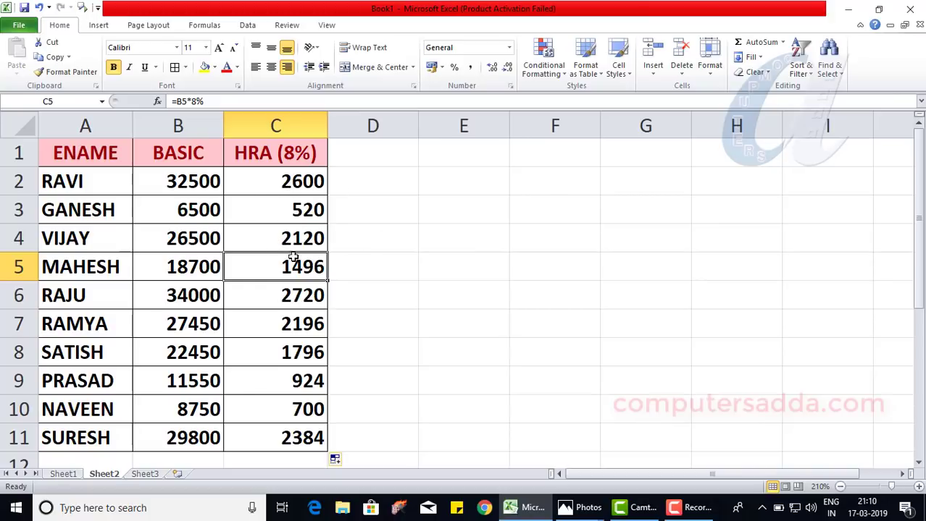
left_click(282, 323)
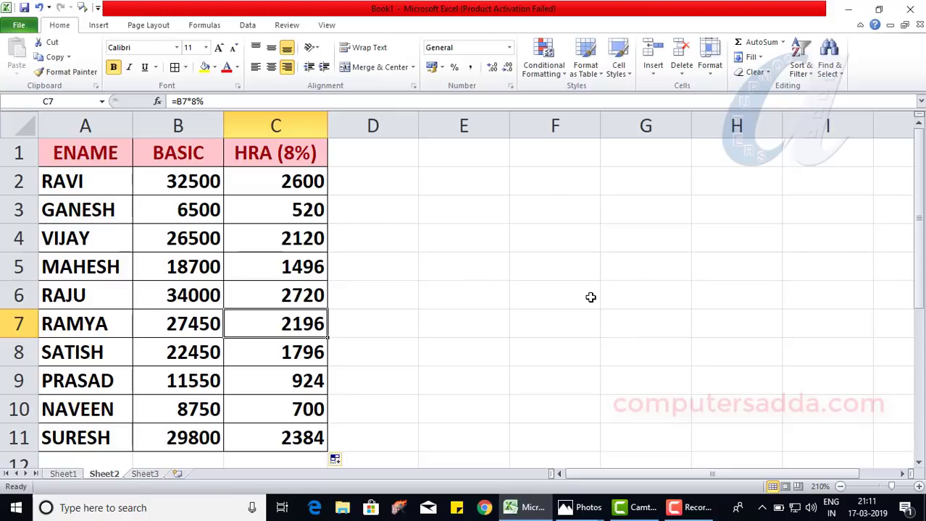
left_click_drag(273, 190, 264, 435)
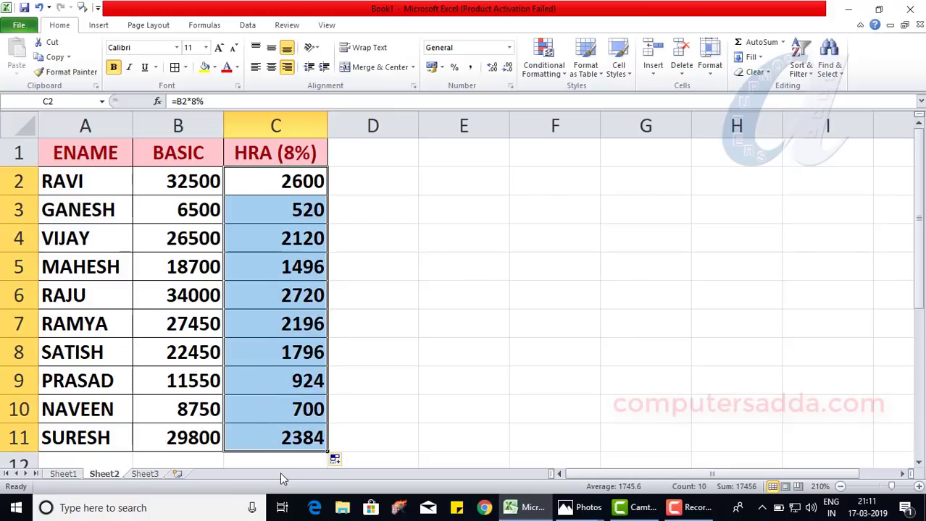
left_click(393, 176)
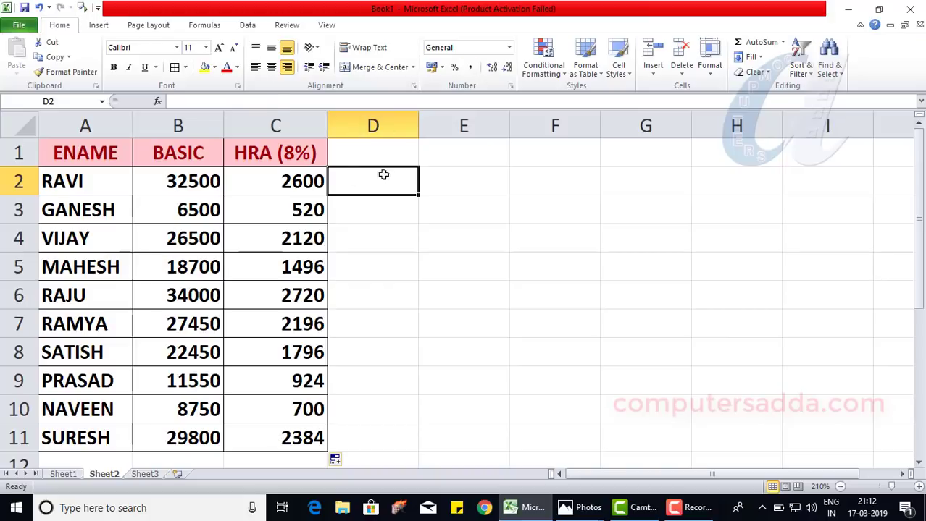
left_click_drag(269, 183, 283, 440)
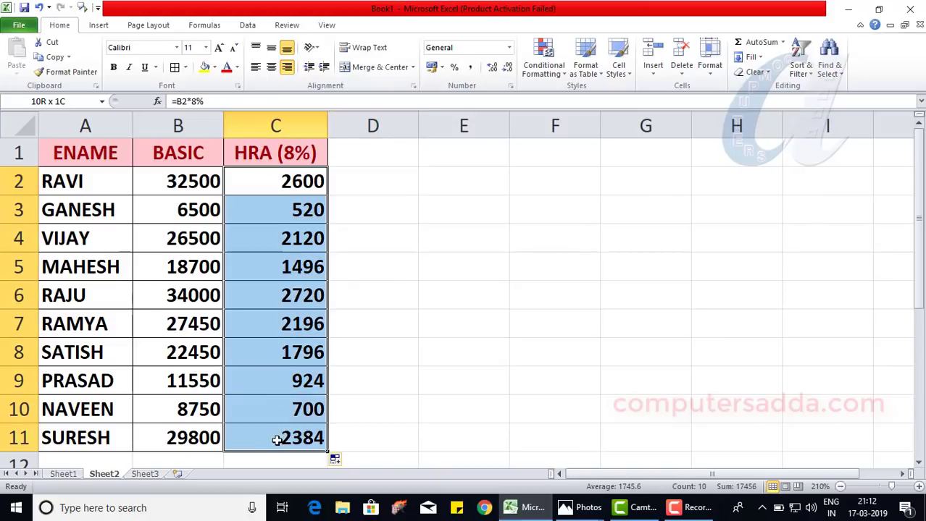
left_click(277, 181)
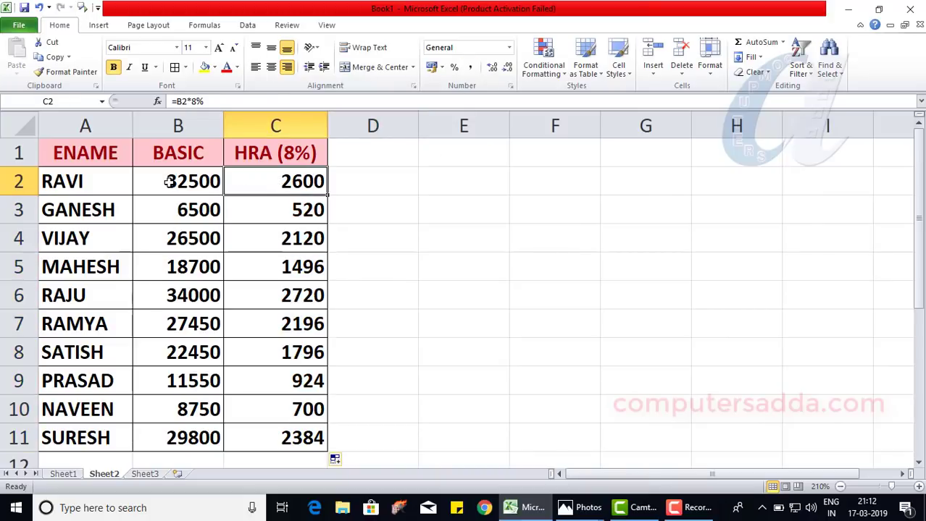
double_click(293, 181)
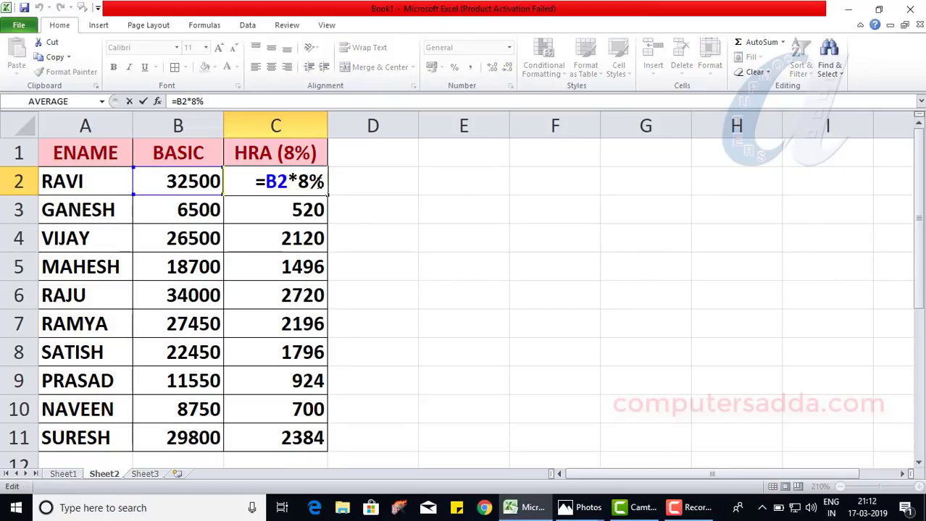
key("Return")
Widen column D to about four times its width and start an IF formula in D2 with the logical test C2<=2000
left_click(363, 183)
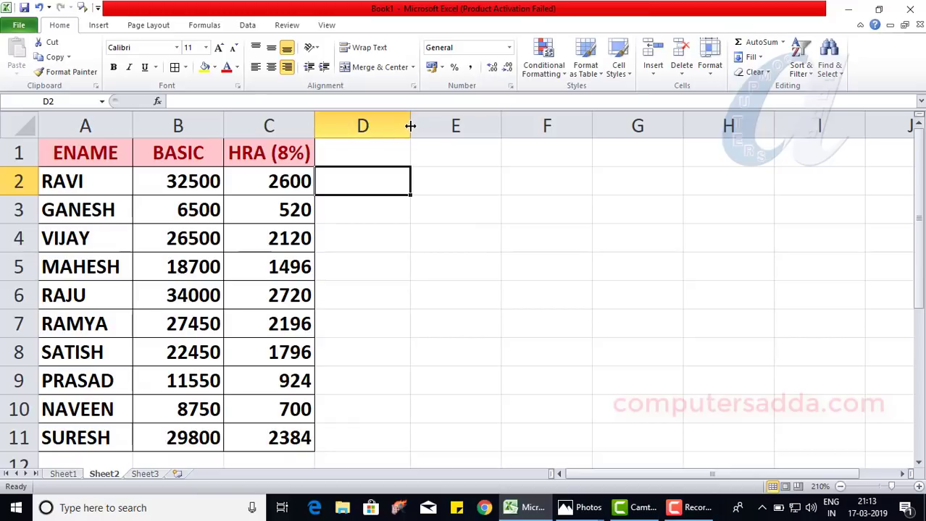
left_click_drag(410, 125, 674, 125)
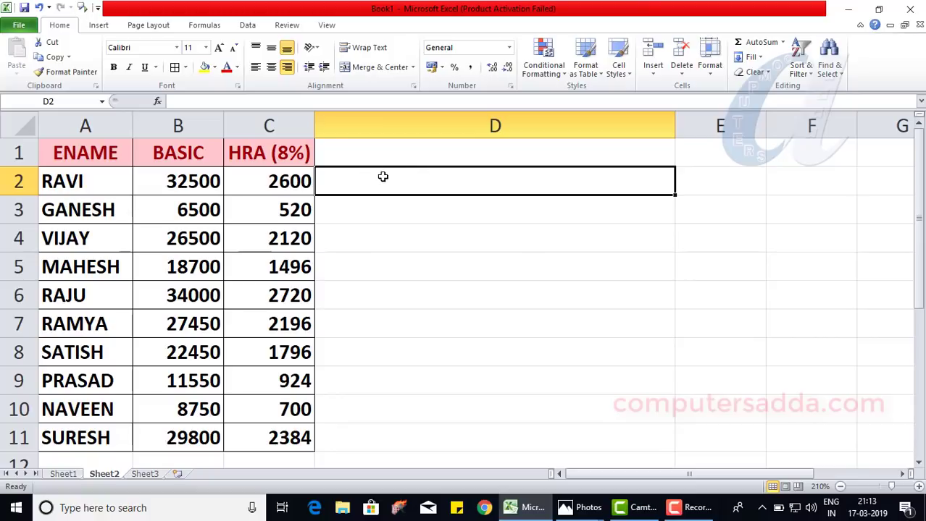
type("=")
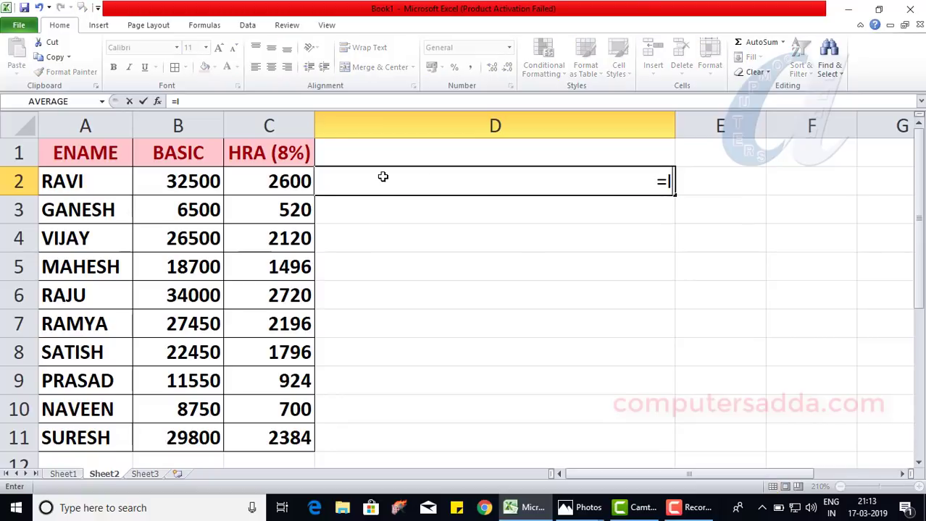
type("IF")
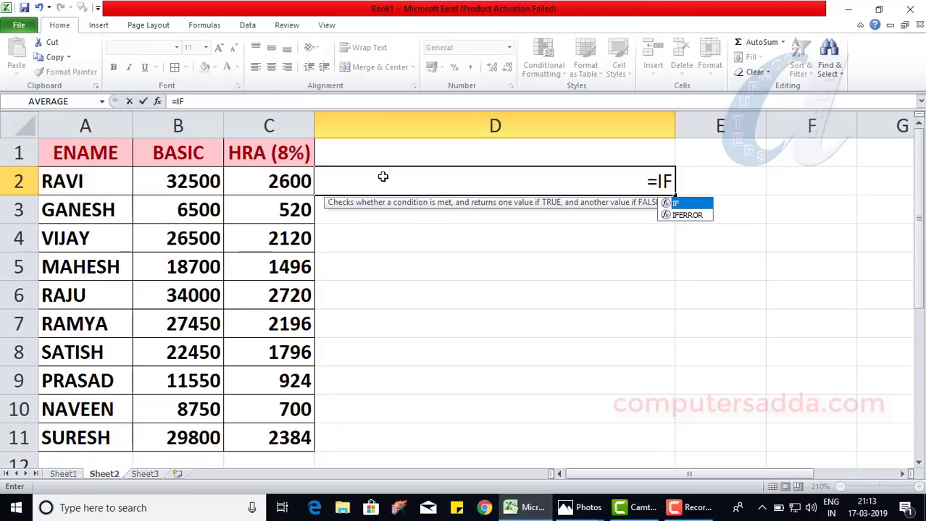
type("(")
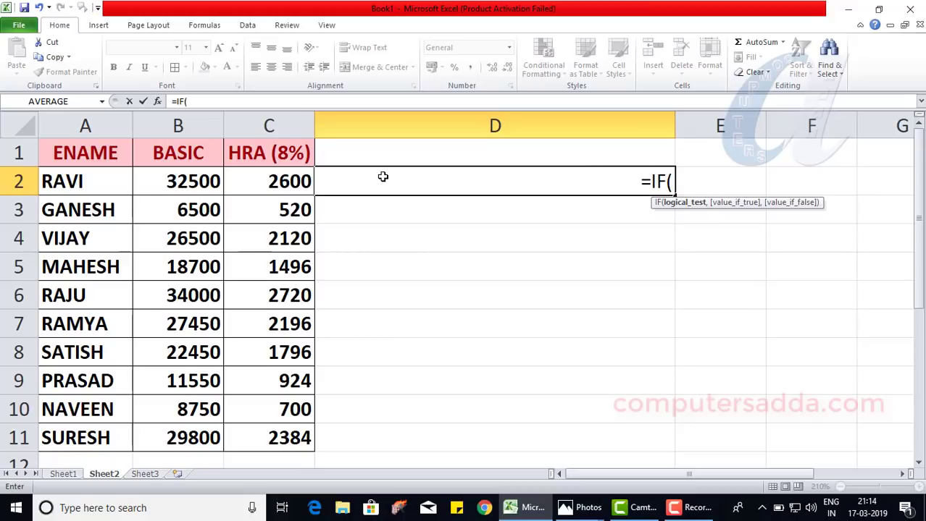
left_click(272, 183)
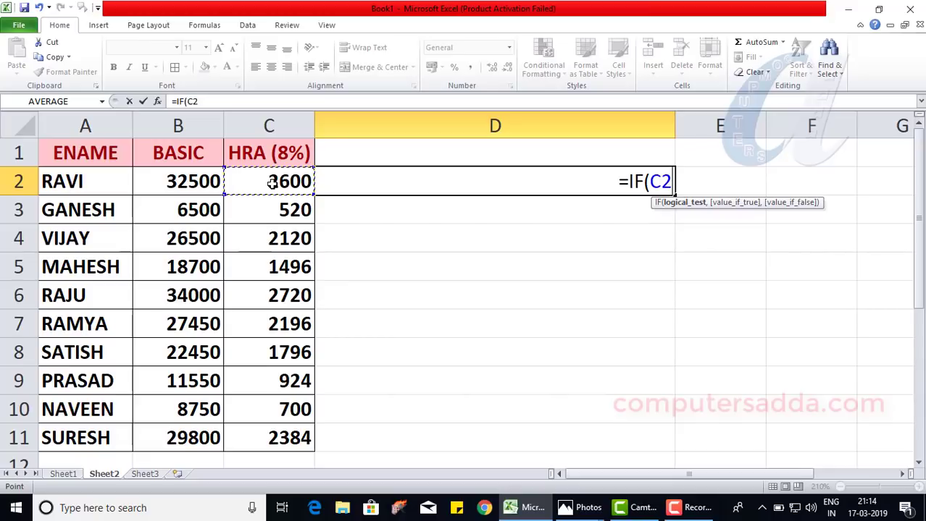
type("<=")
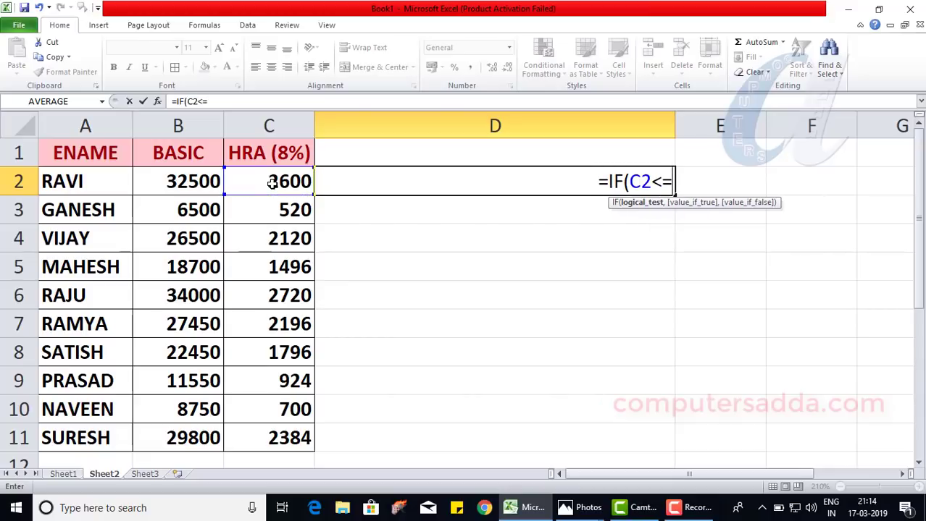
type("2000")
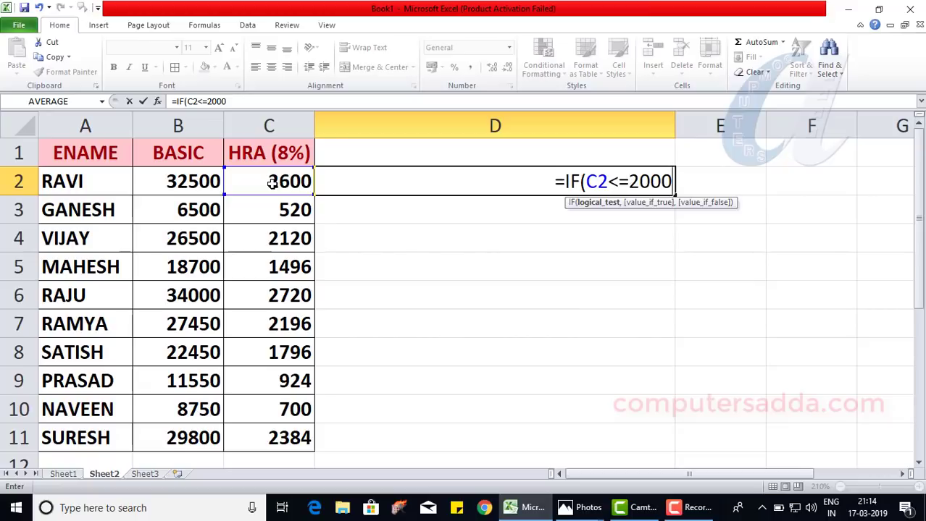
Complete the IF formula in D2 to return C2 if true and "2000" if false, and fill it down through D11
type(",")
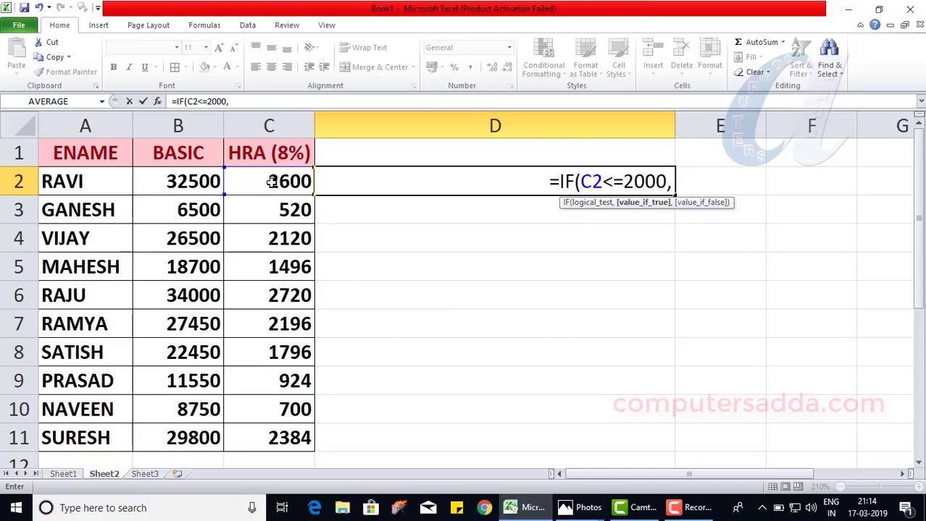
left_click(272, 183)
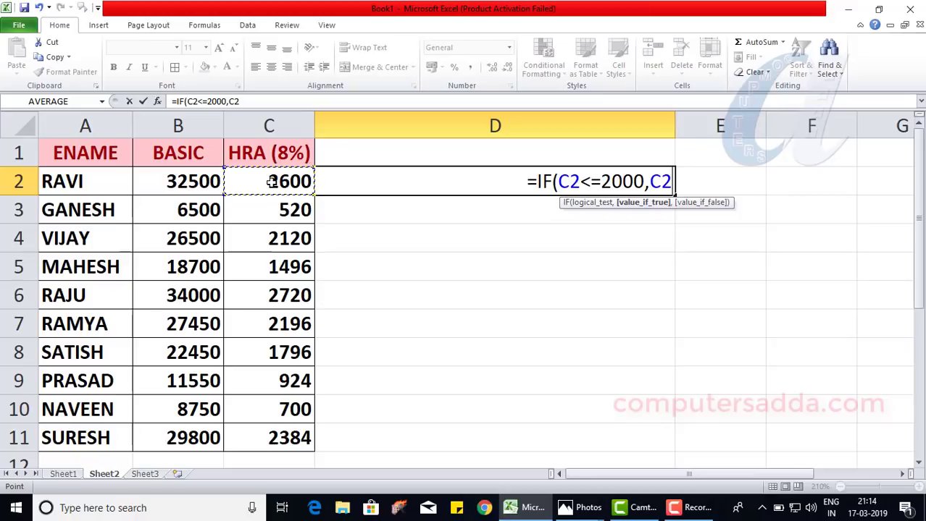
type(",")
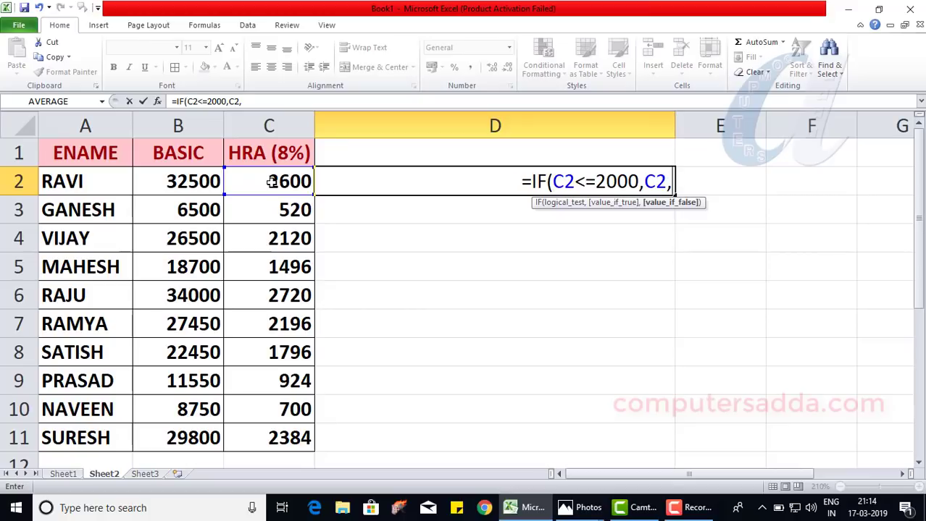
type("\"2000")
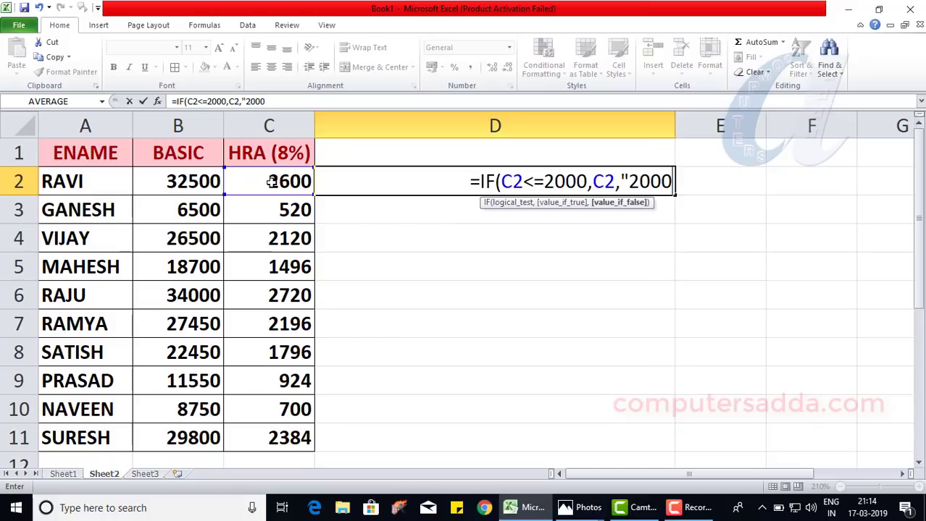
type("\"")
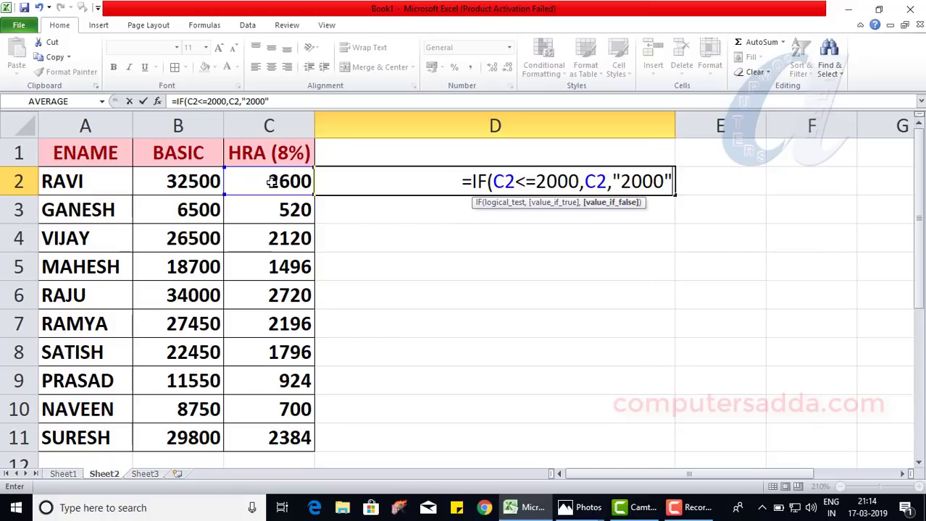
type(")")
key("Return")
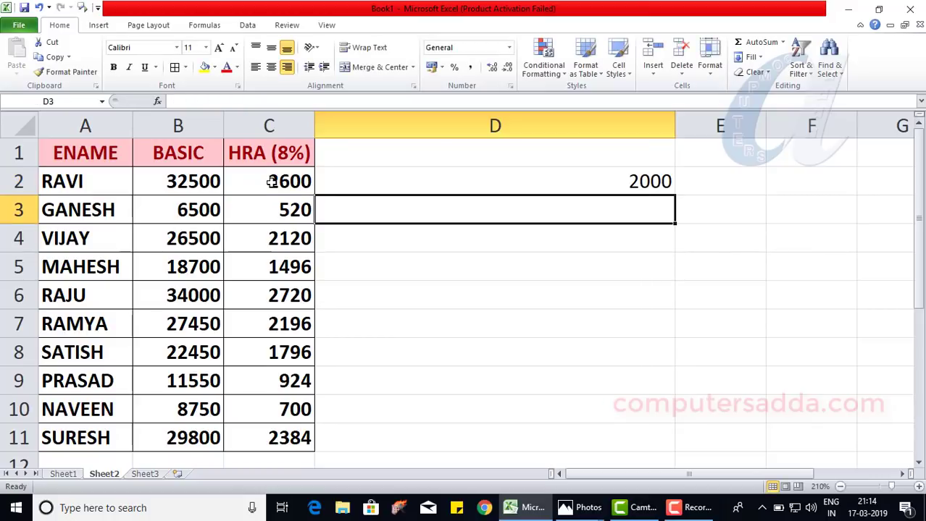
left_click(620, 183)
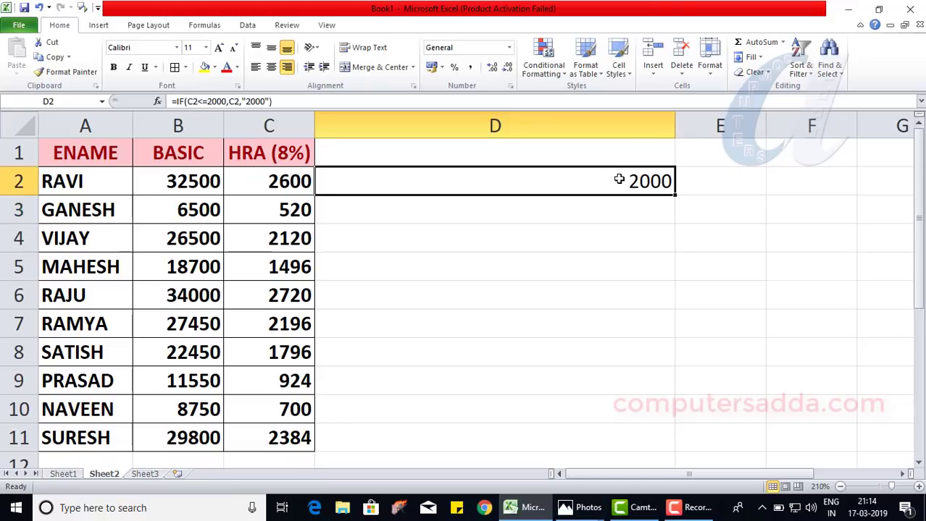
double_click(674, 196)
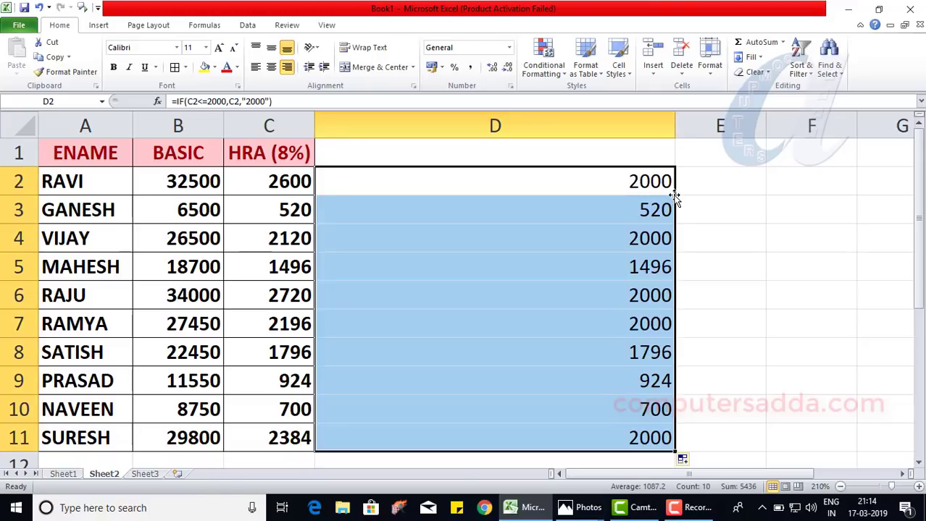
Compare the capped amounts in column D with the HRA values in column C, checking several rows between 3 and 7
left_click(572, 217)
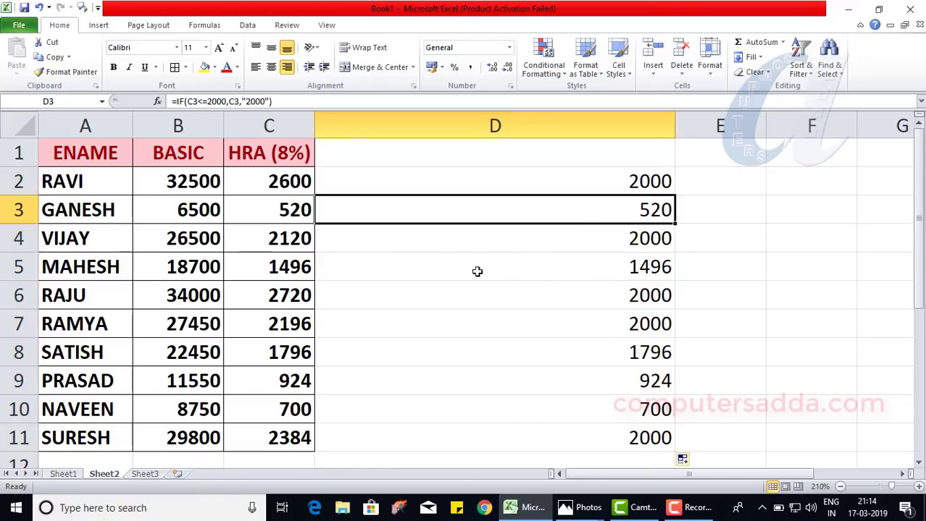
left_click(276, 240)
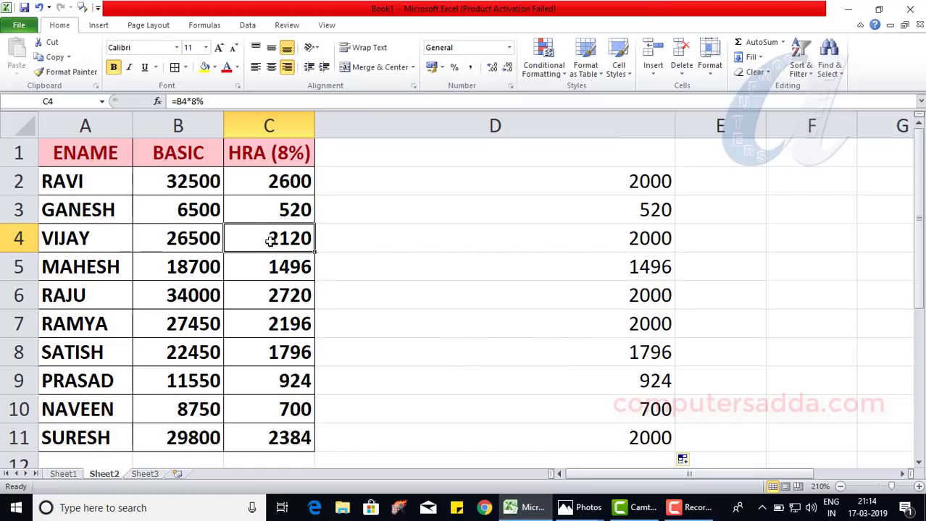
left_click(626, 244)
left_click(637, 324)
left_click(636, 298)
left_click_drag(636, 300, 637, 326)
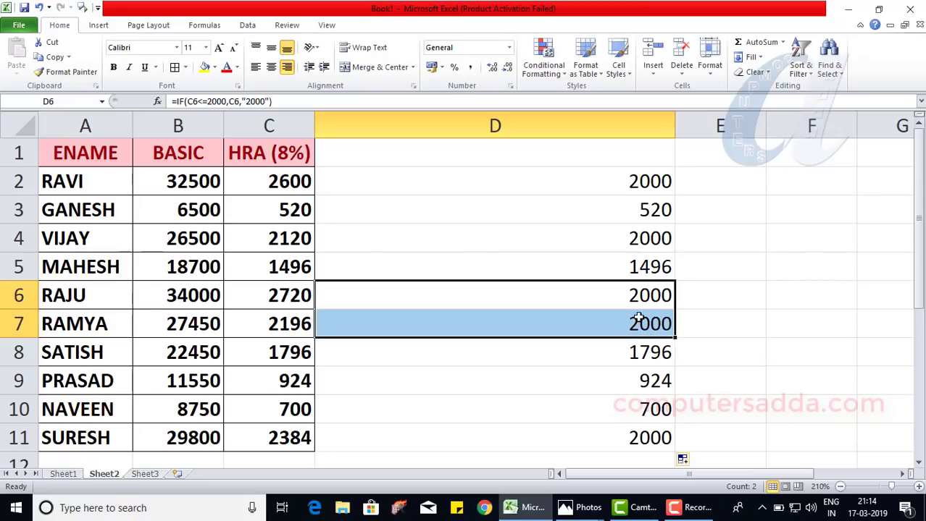
left_click(630, 267)
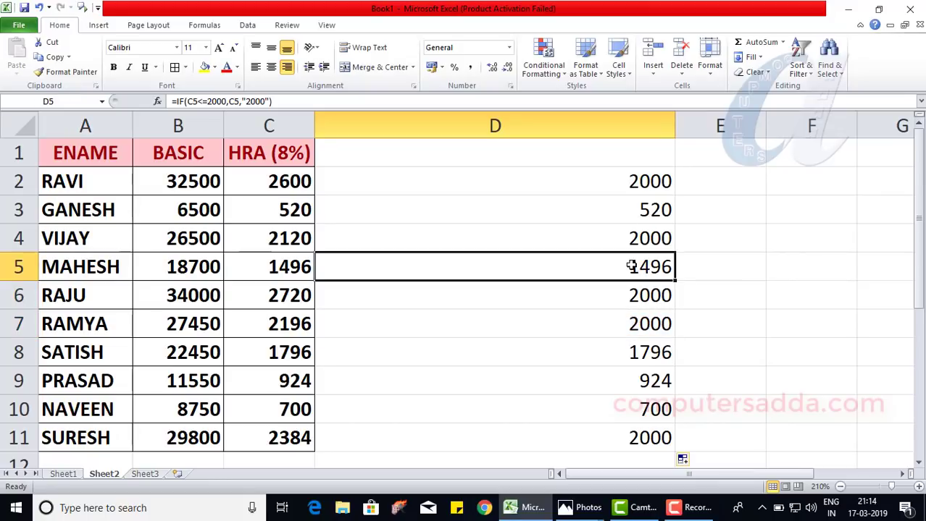
left_click(631, 210)
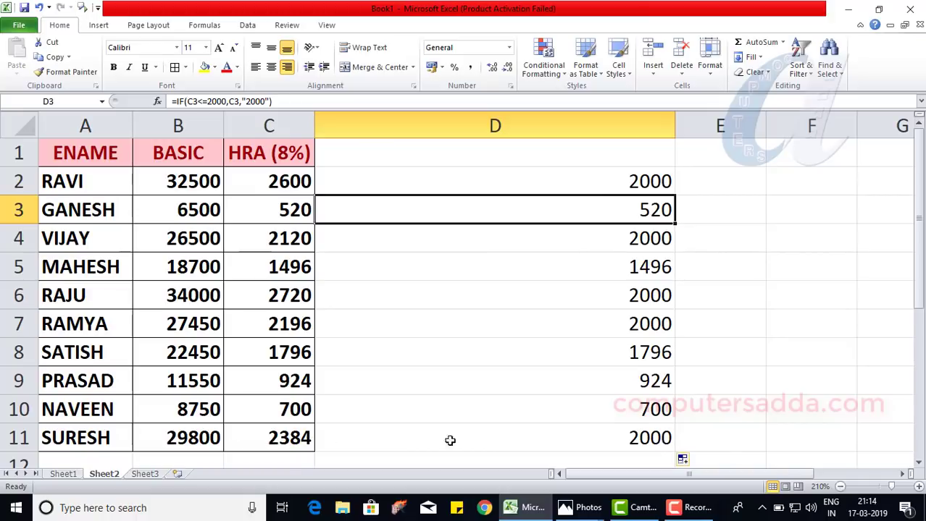
Check the capped formulas in D11 and D7 and compare the range D2:D11 with the HRA range C2:C11
left_click(632, 438)
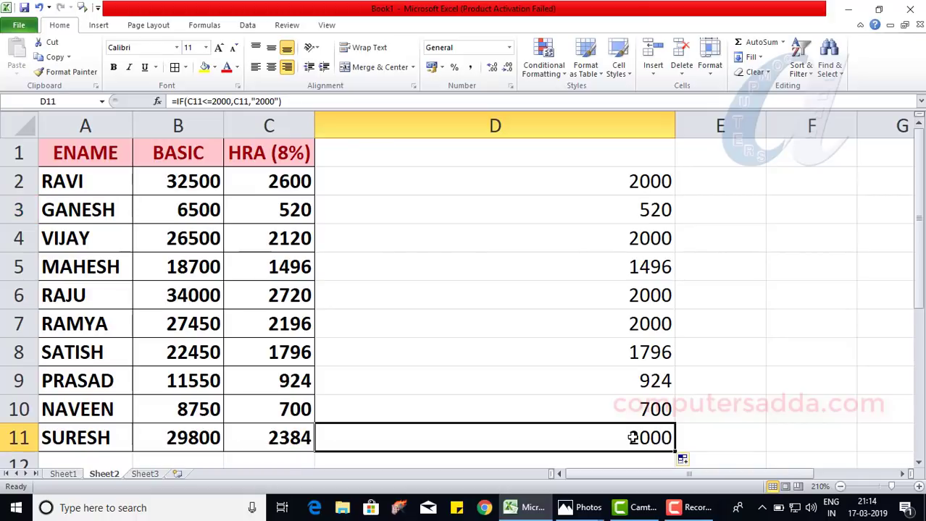
left_click(628, 324)
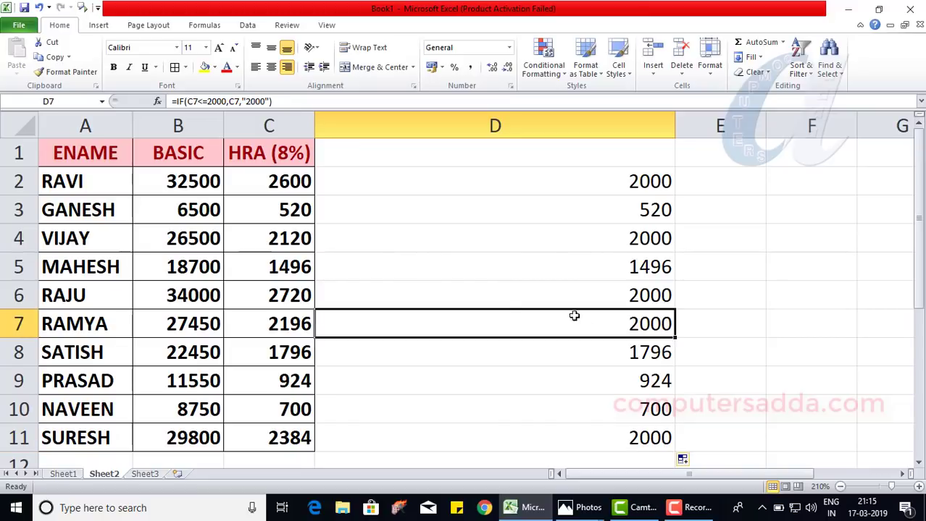
left_click_drag(265, 182, 269, 434)
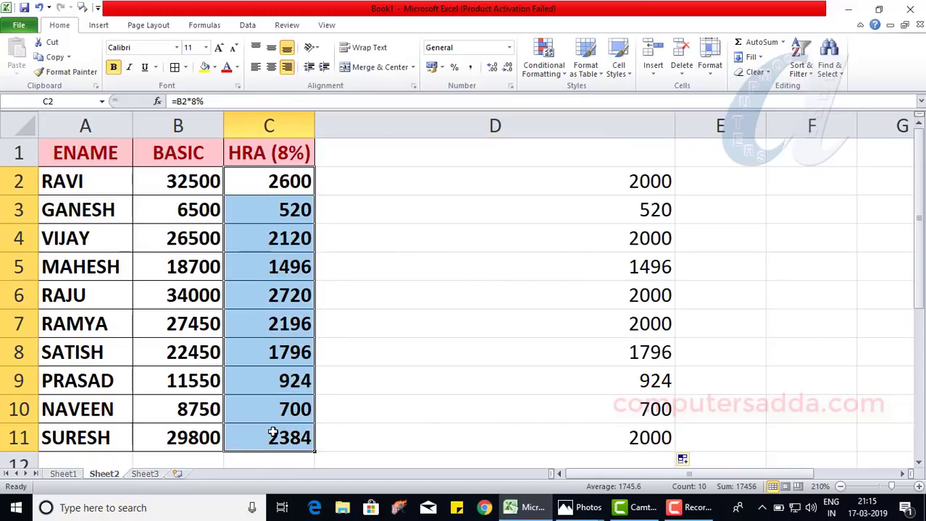
left_click_drag(535, 180, 518, 430)
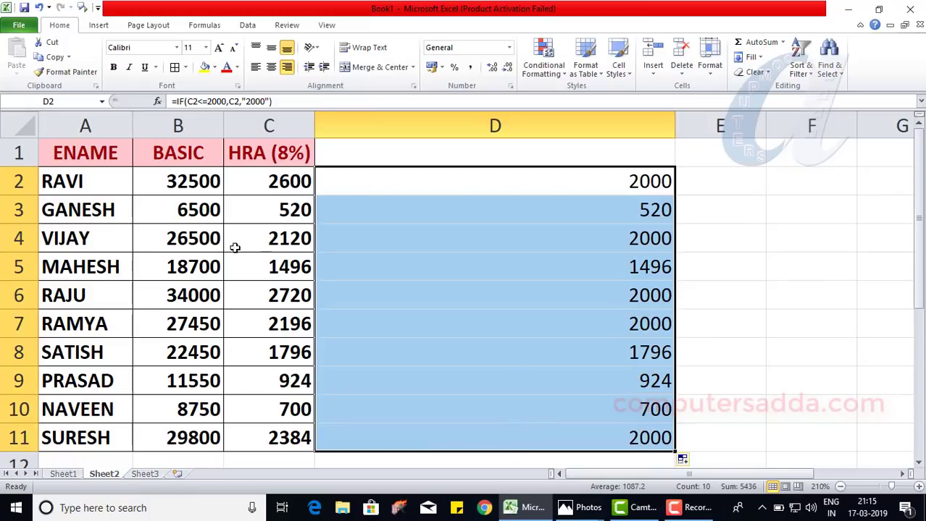
left_click_drag(260, 181, 265, 437)
Clear the capped amounts from D2:D11 and the HRA values from C2:C11
left_click_drag(472, 190, 595, 439)
key("Delete")
left_click_drag(262, 181, 273, 429)
key("Delete")
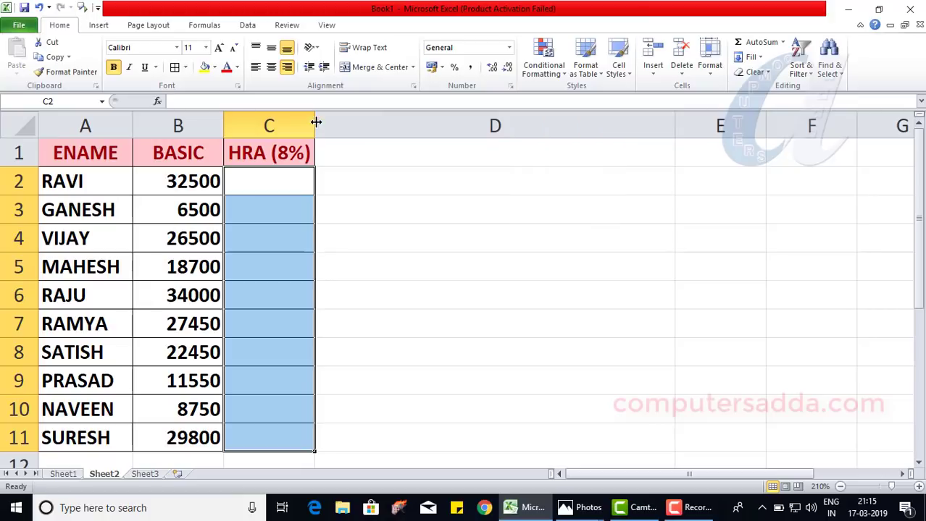
Widen column C to nearly five times its width and start an IF formula in C2 with the logical test (B2*8%)<=2000
left_click_drag(314, 123, 650, 129)
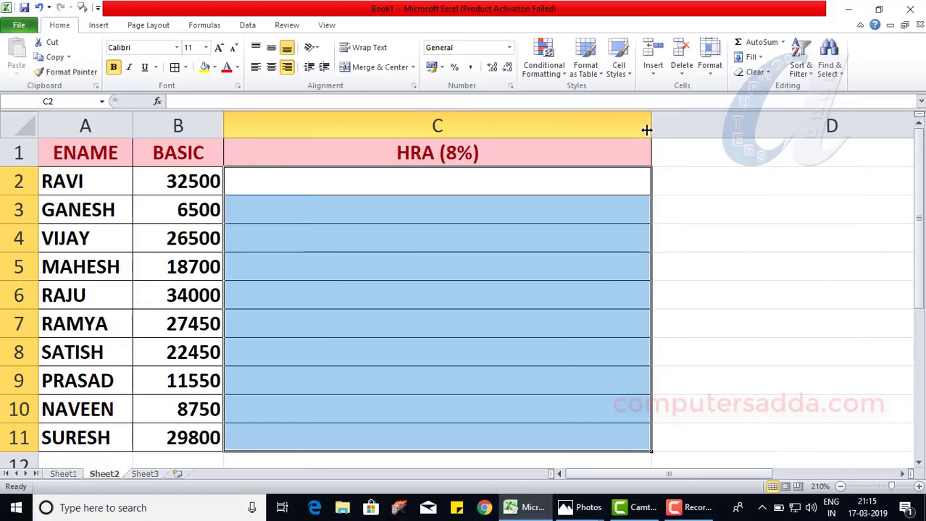
left_click(260, 185)
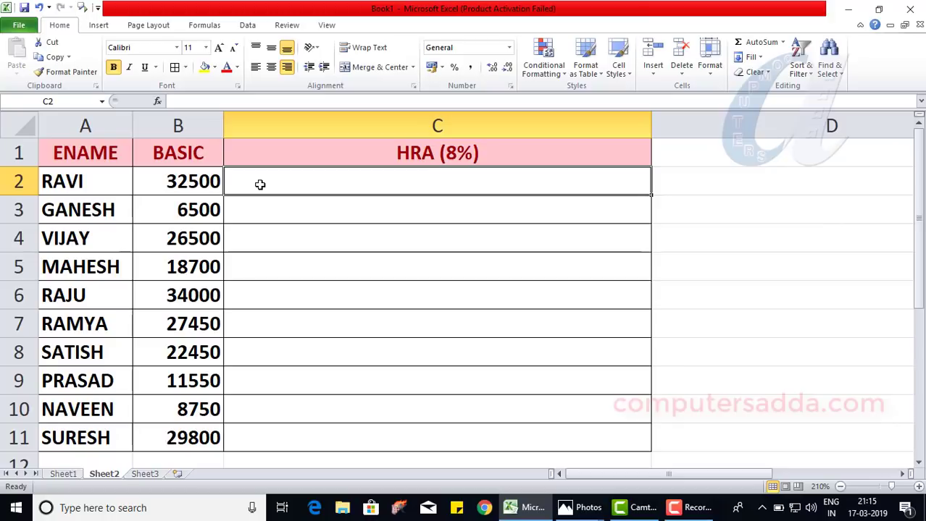
type("=IF")
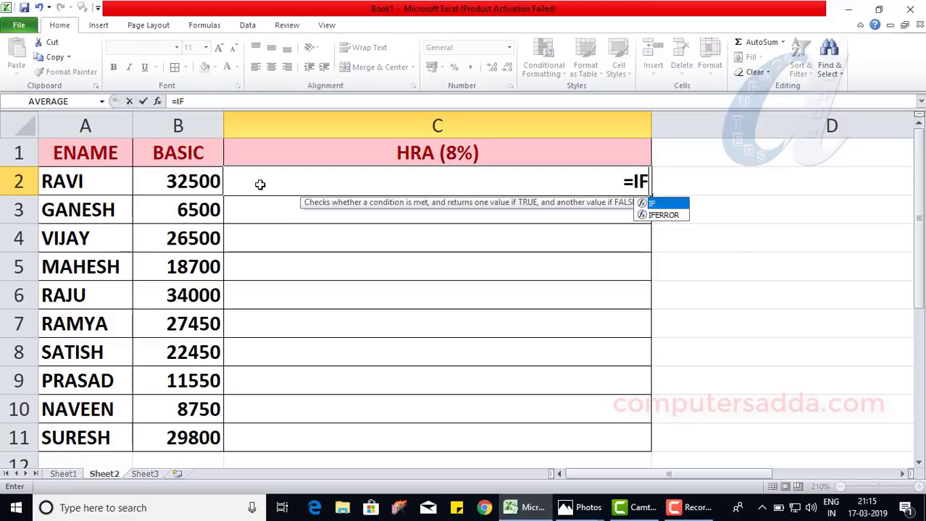
type("(")
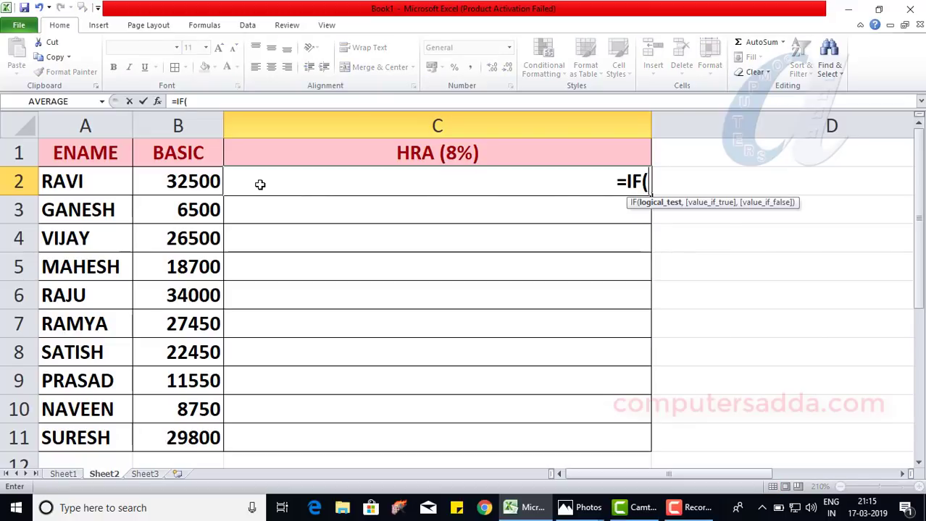
type("(")
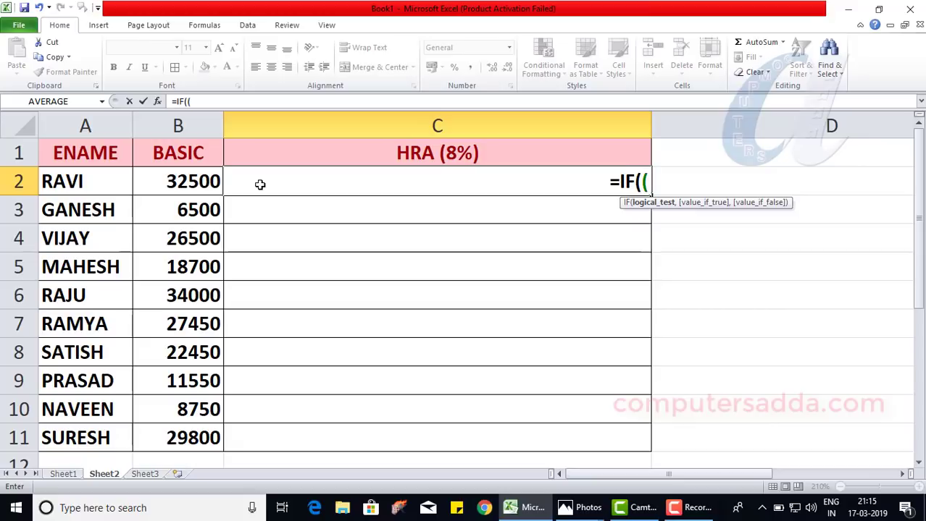
left_click(178, 182)
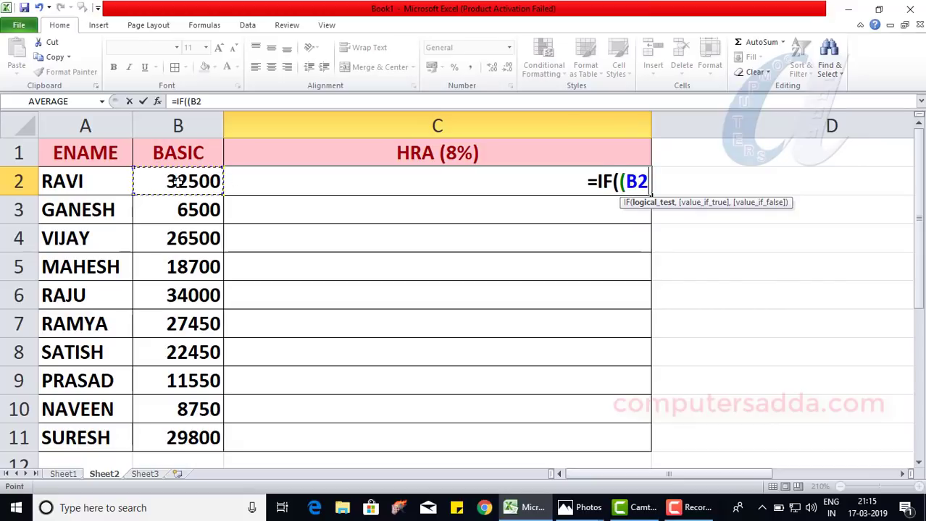
type("*8%")
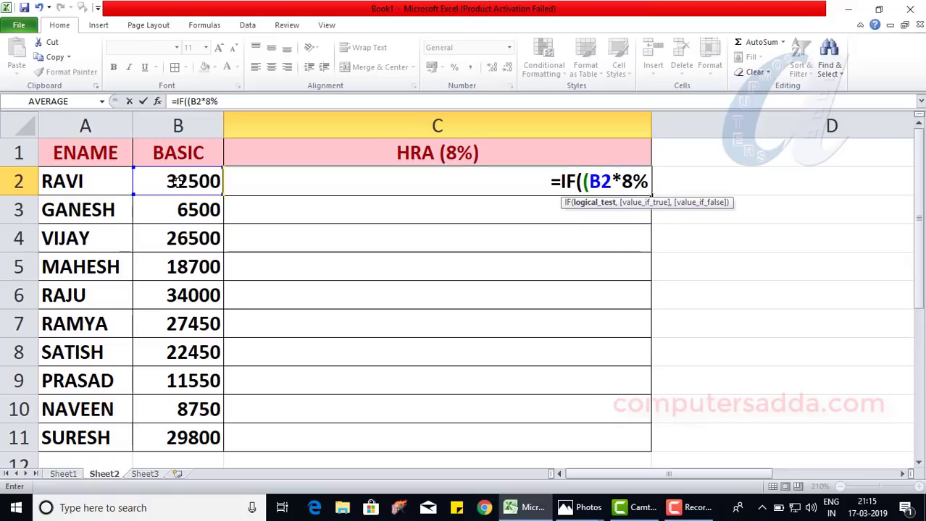
type(")")
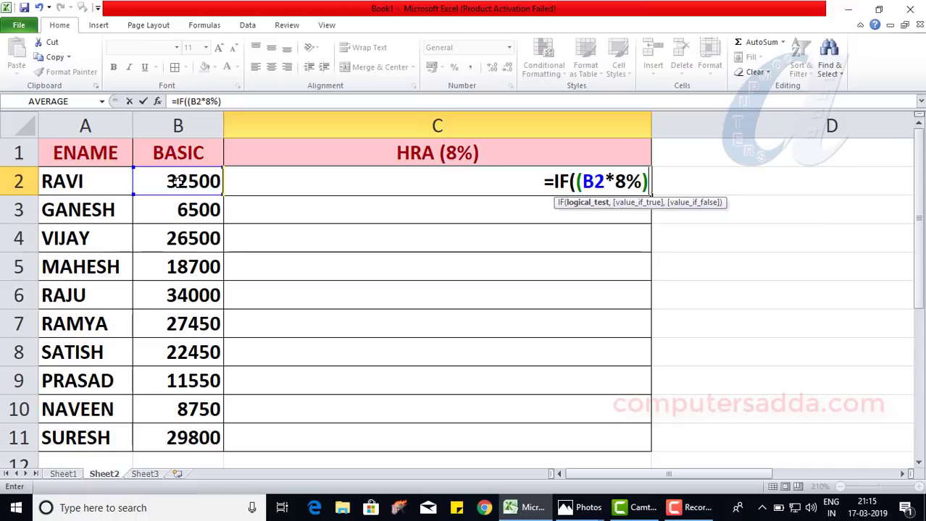
type("<=200")
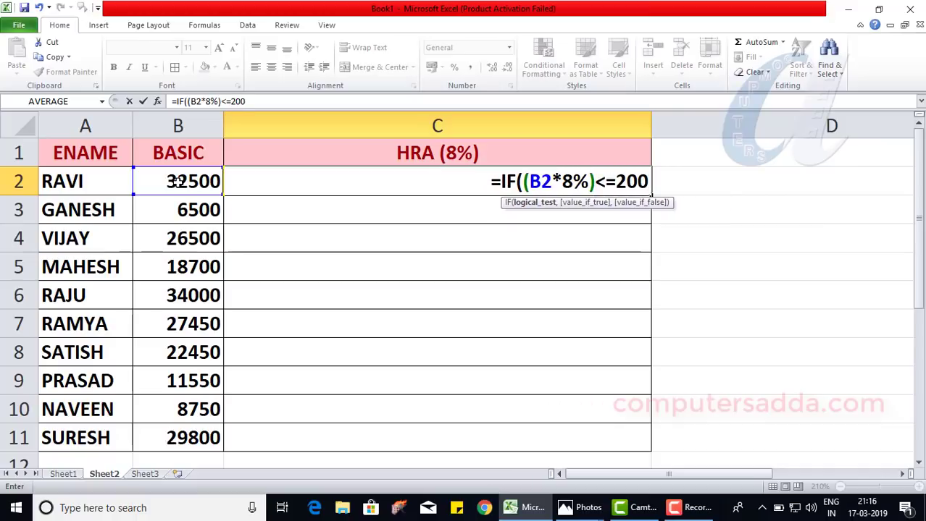
type("0,")
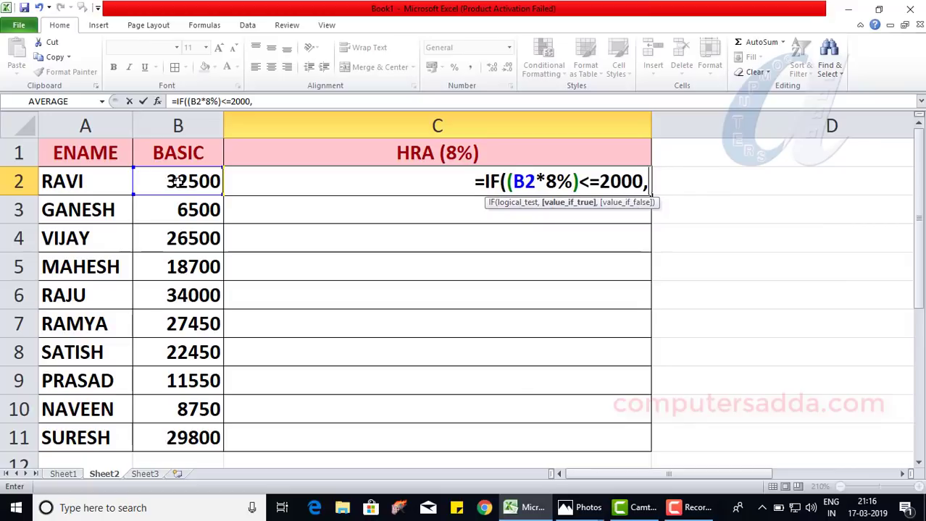
Complete the IF formula in C2 to return (B2*8%) if true and "2000" if false
type("(")
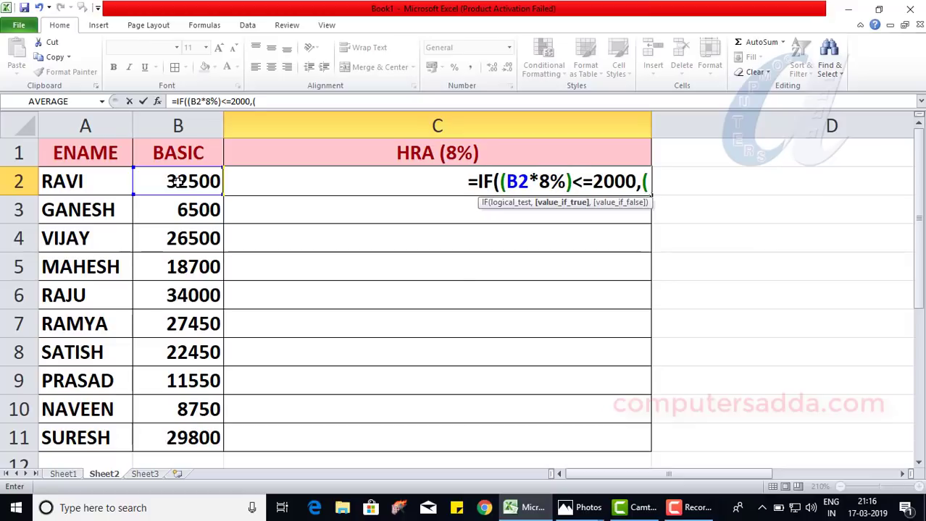
left_click(177, 182)
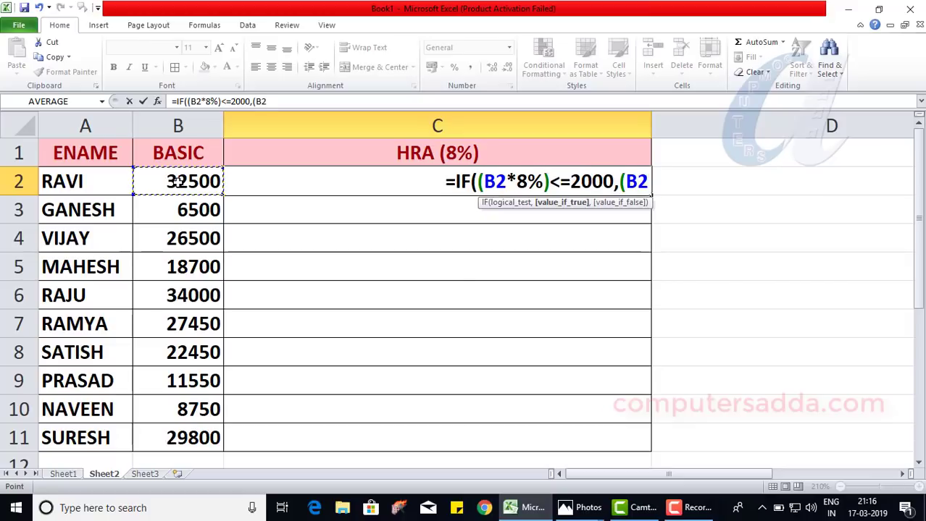
type("*8%")
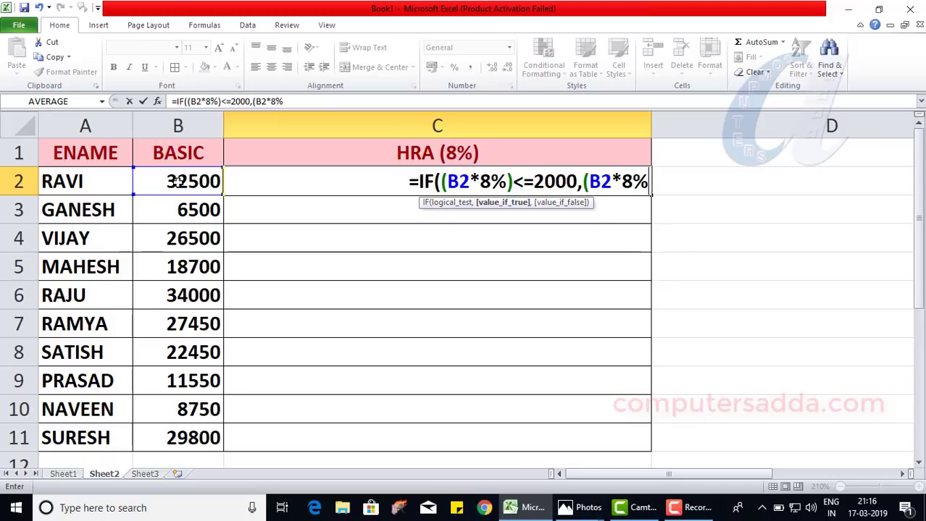
type(")")
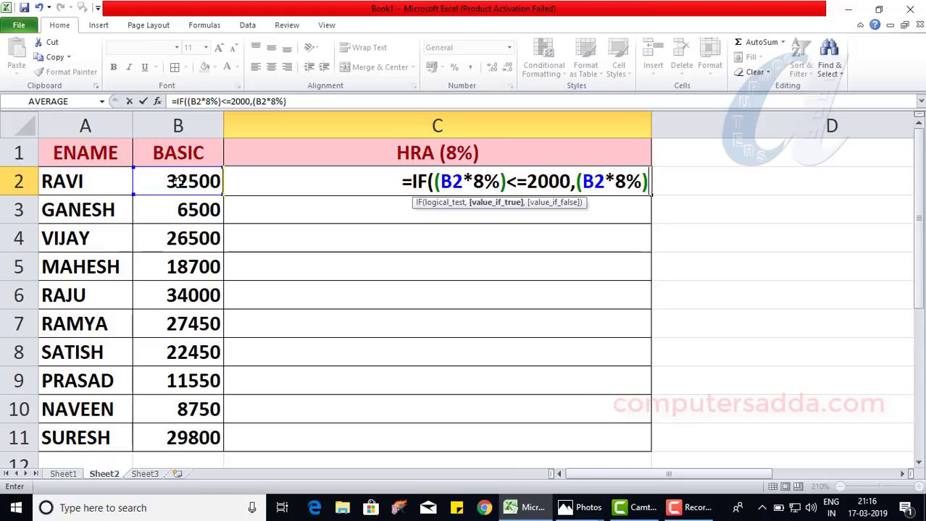
type(",")
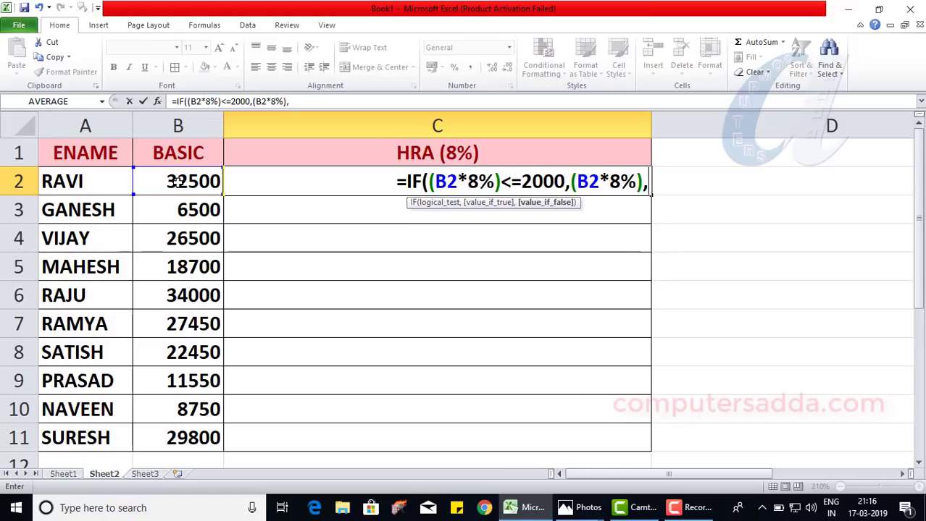
type("\"2")
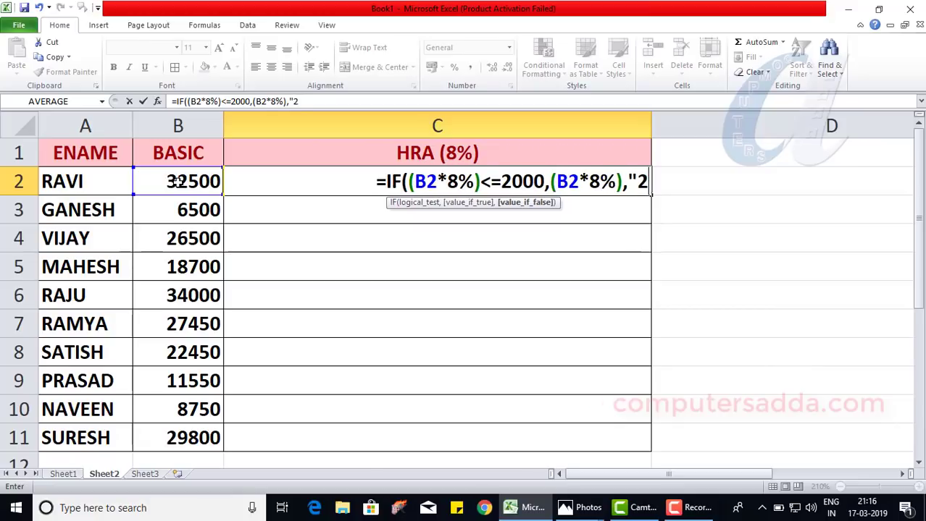
type("000\"")
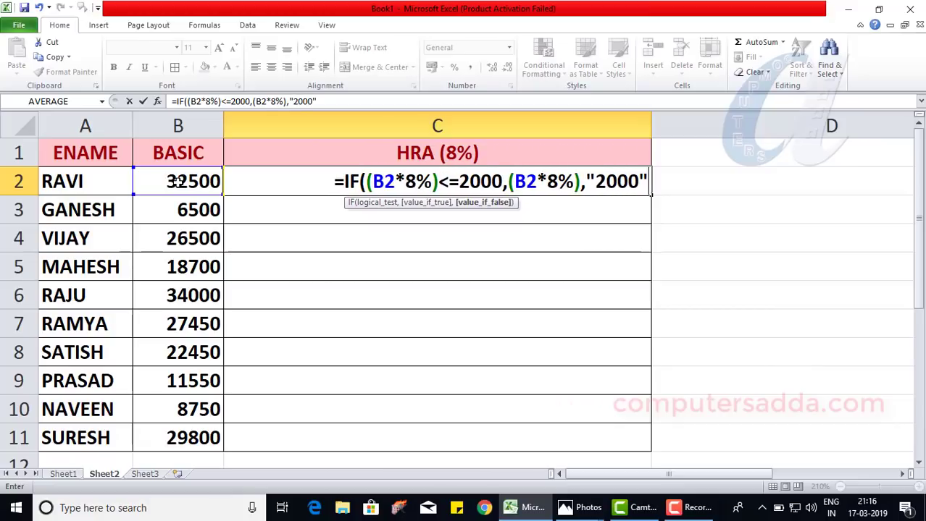
type(")")
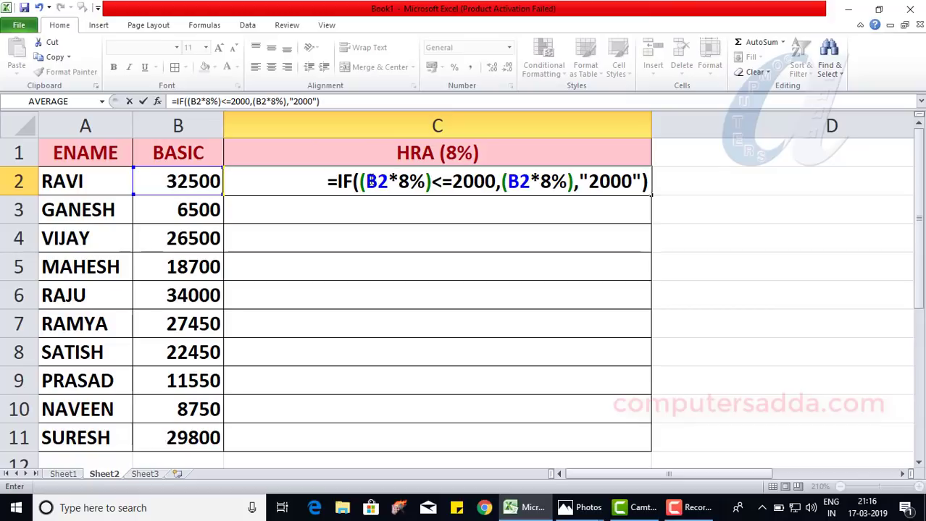
left_click_drag(362, 181, 433, 181)
left_click_drag(501, 181, 580, 184)
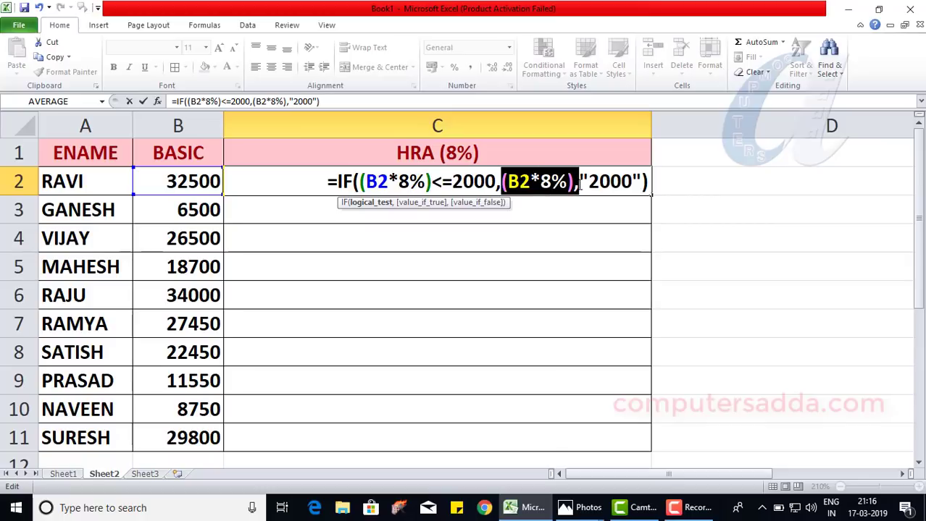
left_click(649, 183)
key("Return")
Narrow column C back to about the width of column B and fill the C2 formula down through C11
left_click(614, 176)
left_click_drag(651, 123, 315, 114)
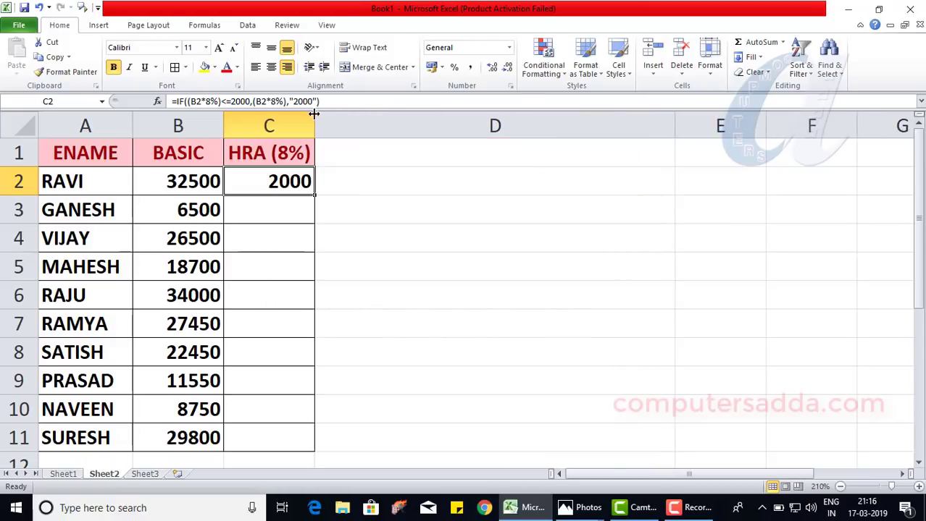
double_click(313, 194)
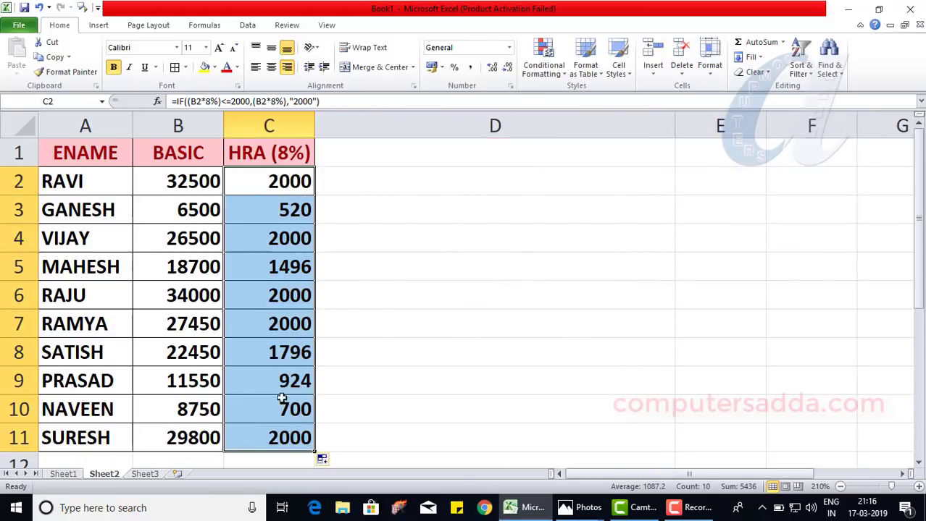
left_click(272, 244)
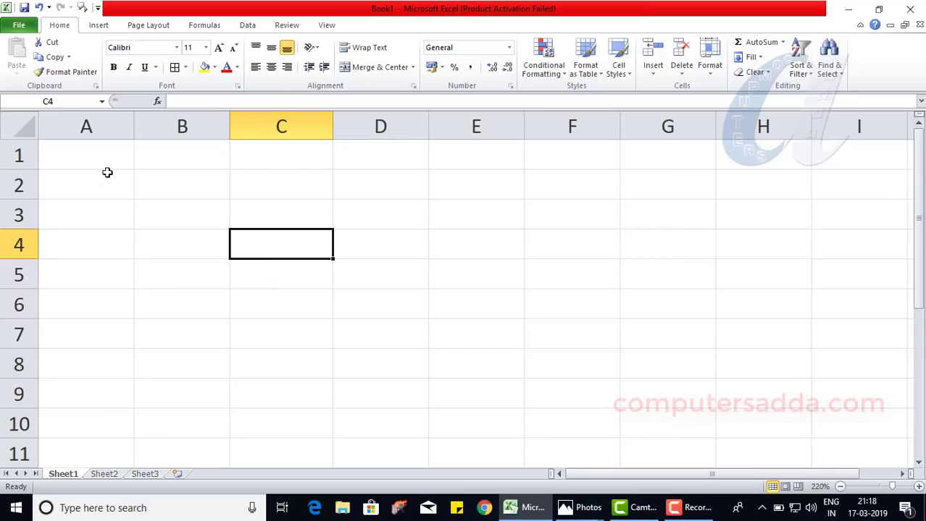
Enter the heading "NAME OF THE VILLAGE" in cell A1 of the empty Sheet1
left_click(83, 154)
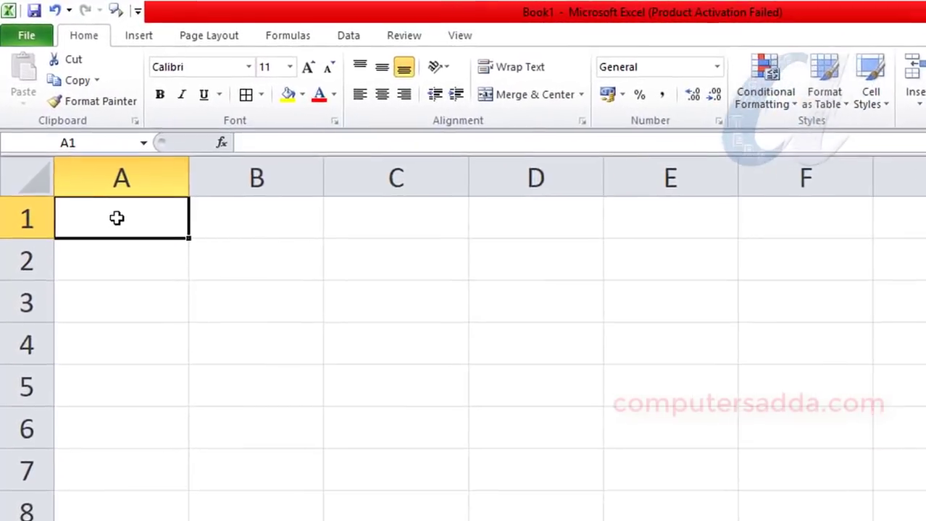
type("NAME")
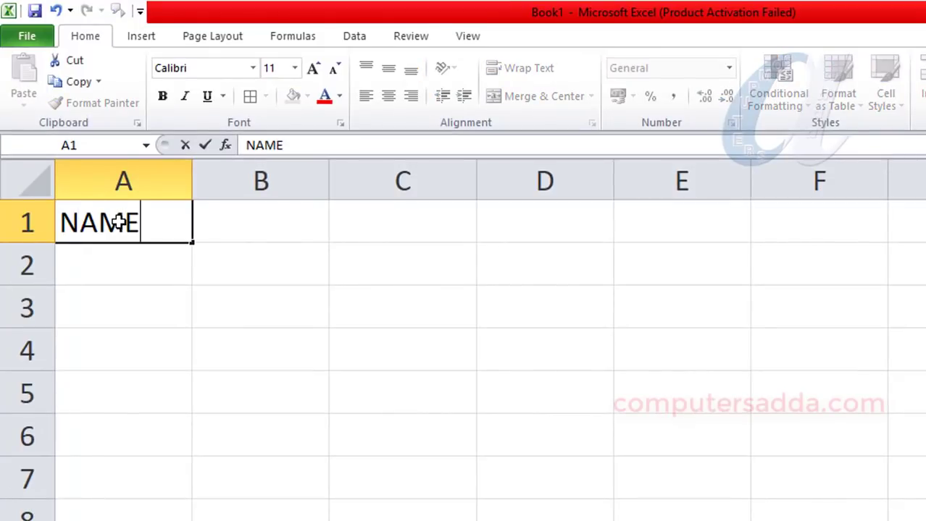
type(" OF THE VILLAGE")
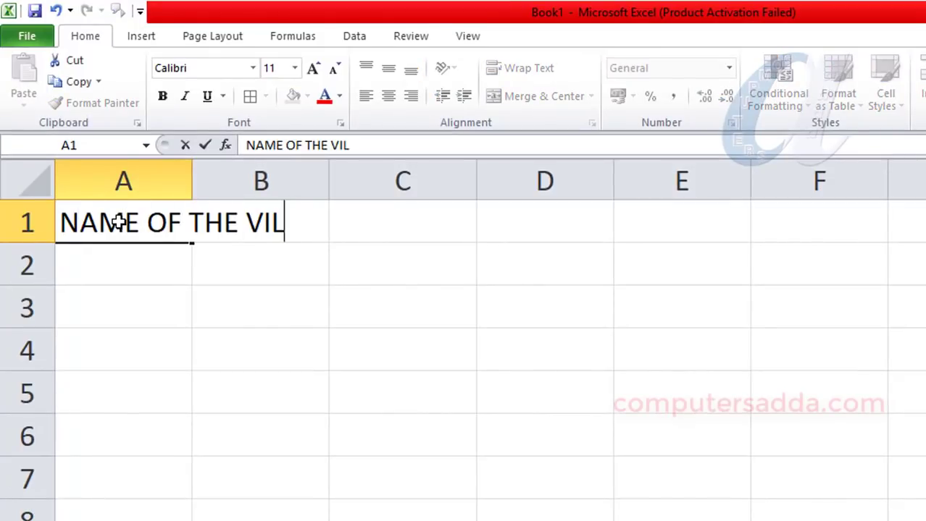
key("Tab")
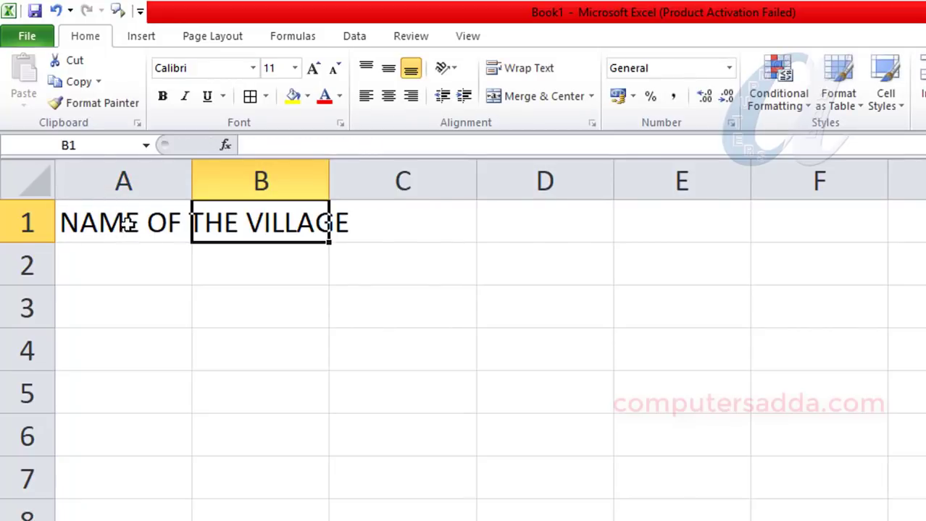
Wrap the text in A1 and widen column A by about a third so the heading fits on two lines
left_click(131, 223)
left_click(523, 69)
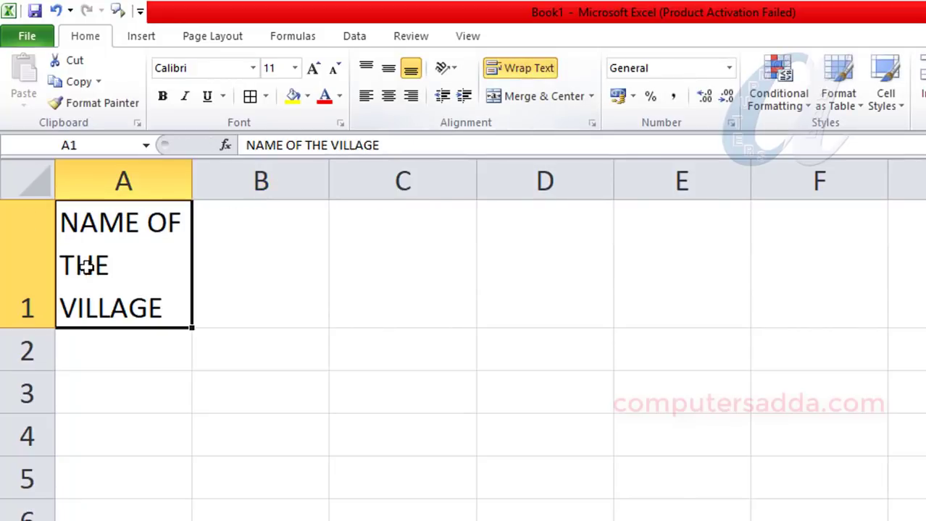
left_click_drag(194, 176, 237, 176)
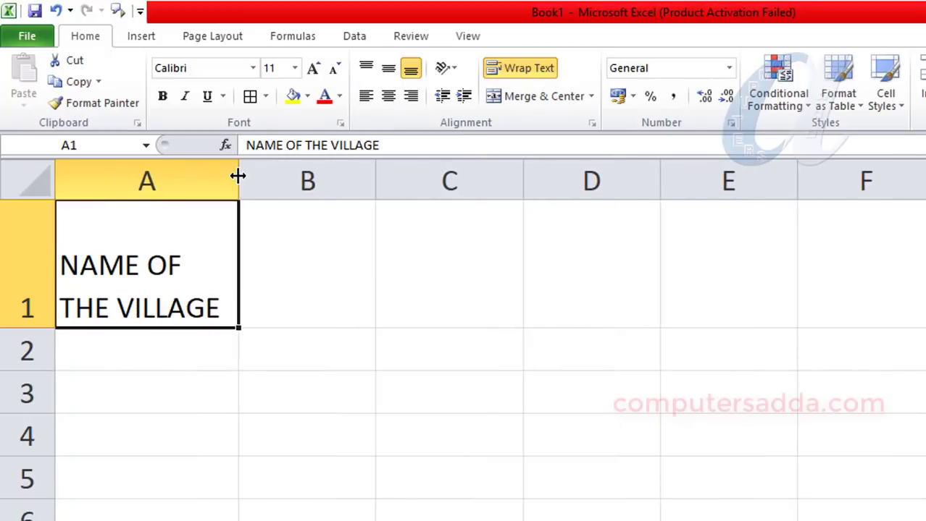
Enter the heading "NAME OF THE DEPT" in cell B1
left_click(321, 289)
type("NA")
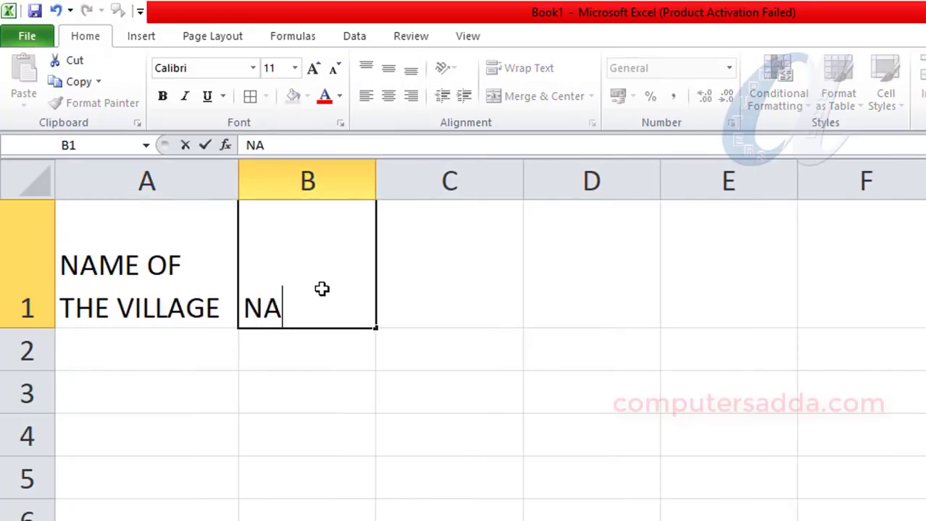
type("ME OF THE DEPT")
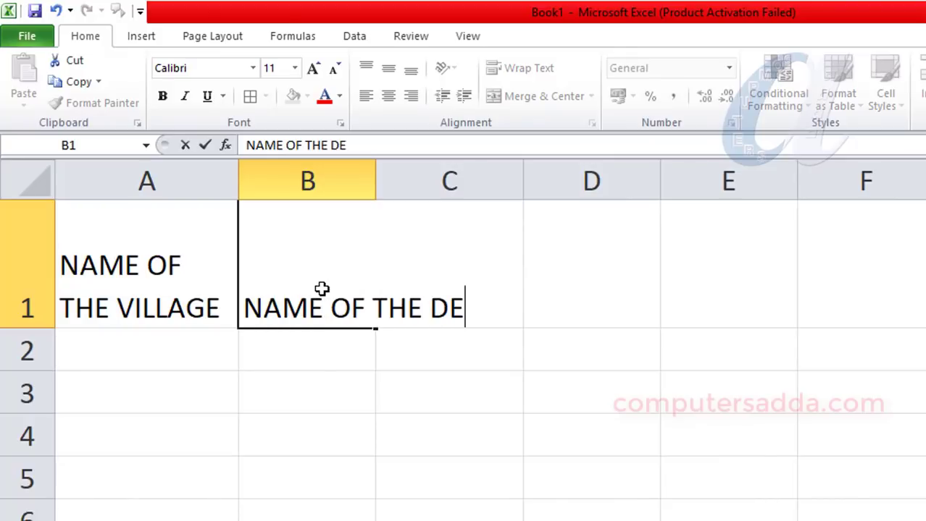
left_click(329, 355)
Wrap the text in B1 and widen column B slightly so the heading fits on two lines
left_click(256, 269)
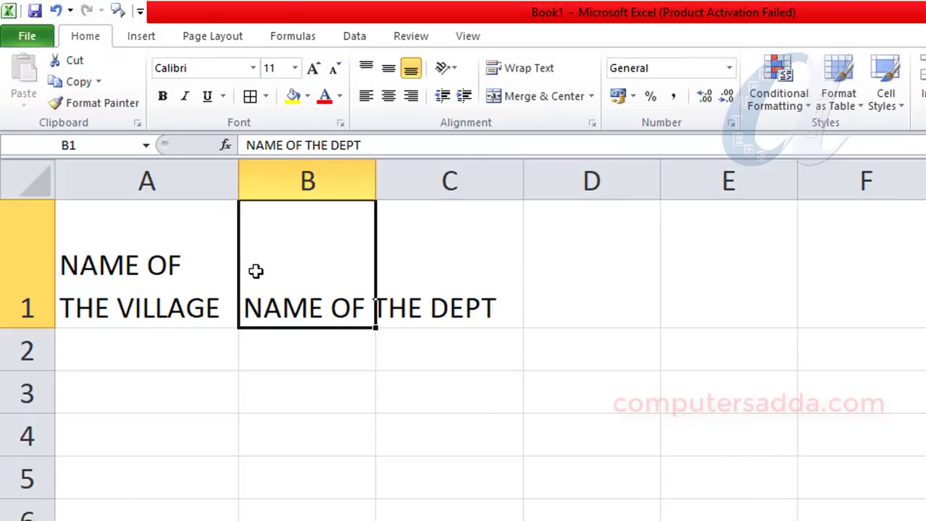
left_click(500, 68)
left_click_drag(376, 172, 399, 172)
Enter the heading "TOTAL POPULATION" in cell C1
left_click(403, 204)
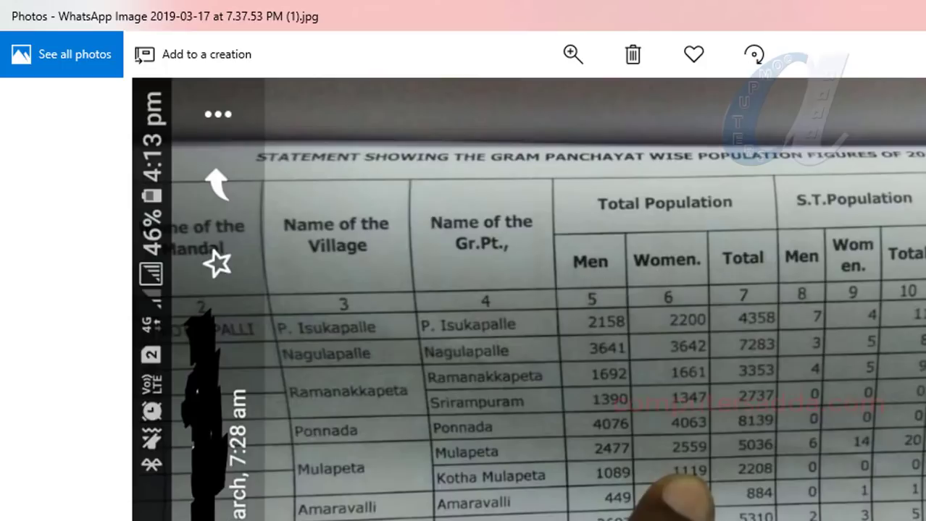
key("alt+Tab")
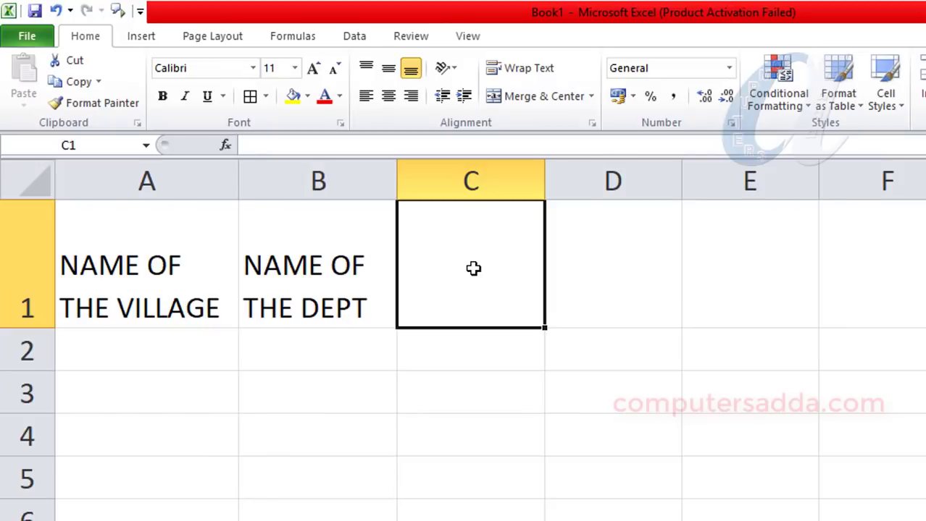
type("TOTAL POP")
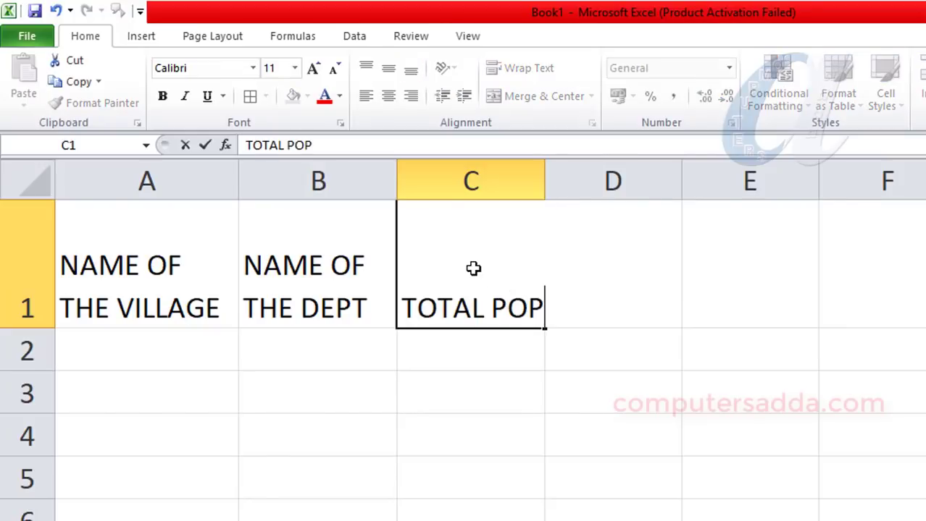
type("ULATI")
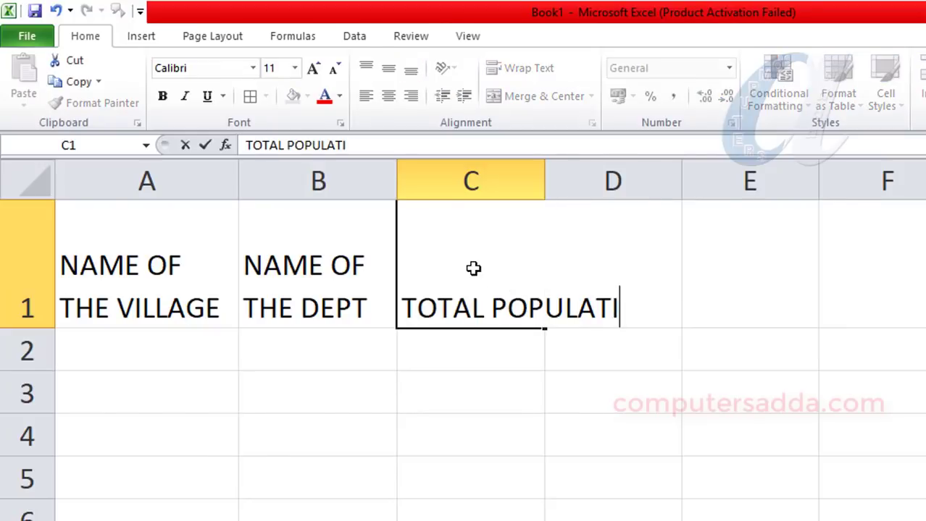
type("ON")
left_click(478, 373)
Enter the subheadings "MEN", "WOMEN" and "TOTAL" in cells C2, D2 and E2
left_click(455, 350)
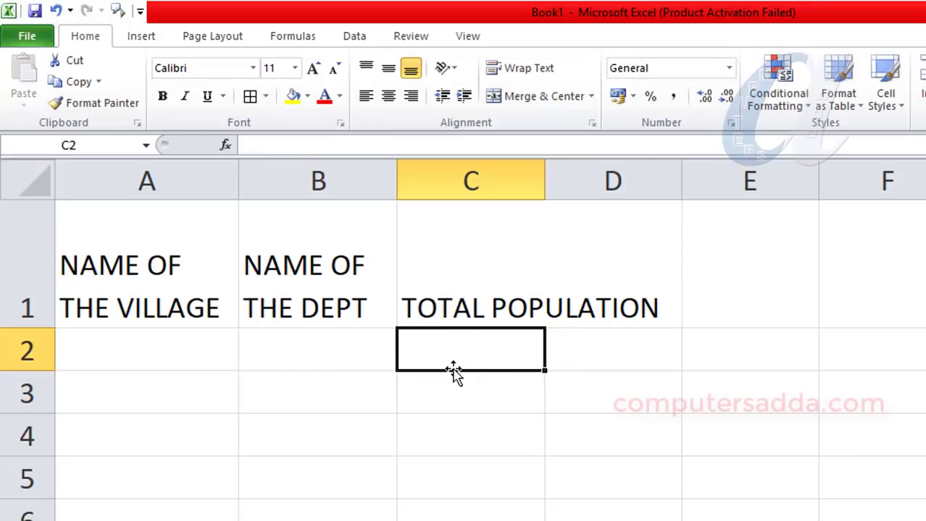
type("MEN")
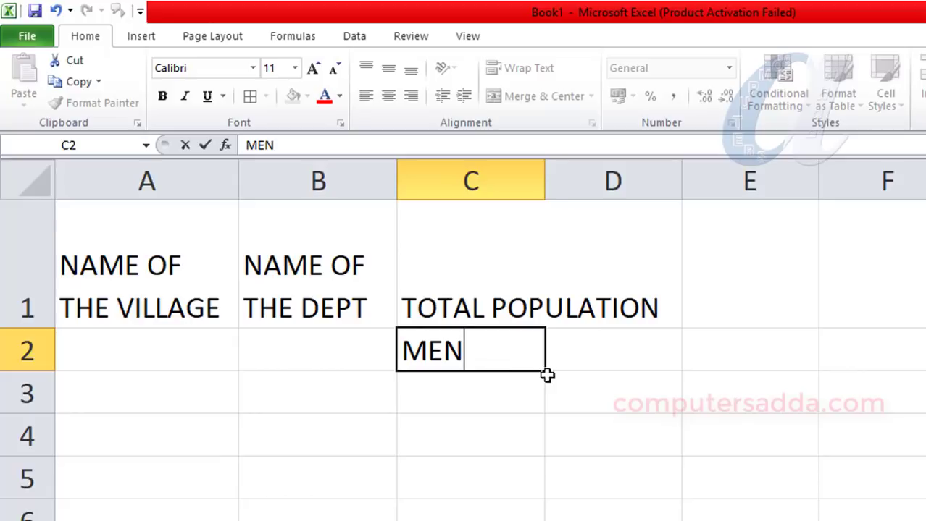
left_click(577, 349)
type("WOMEN")
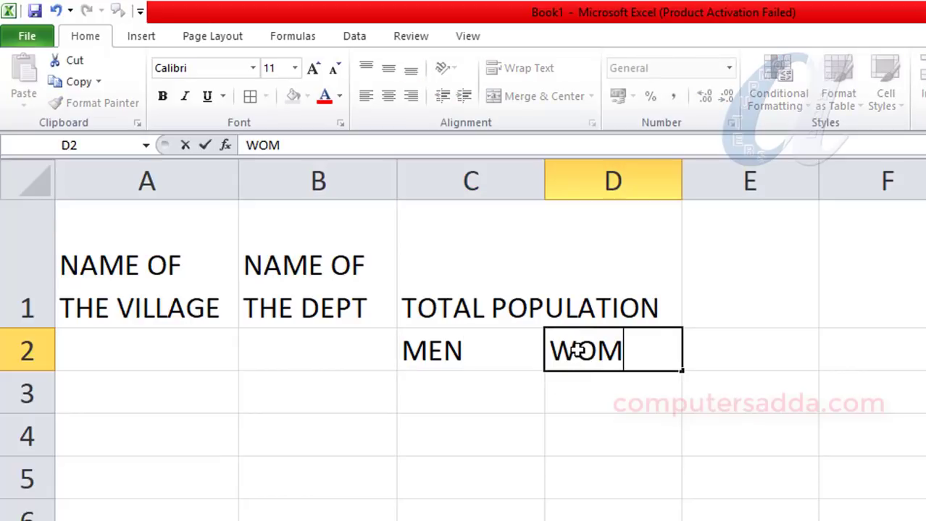
left_click(777, 352)
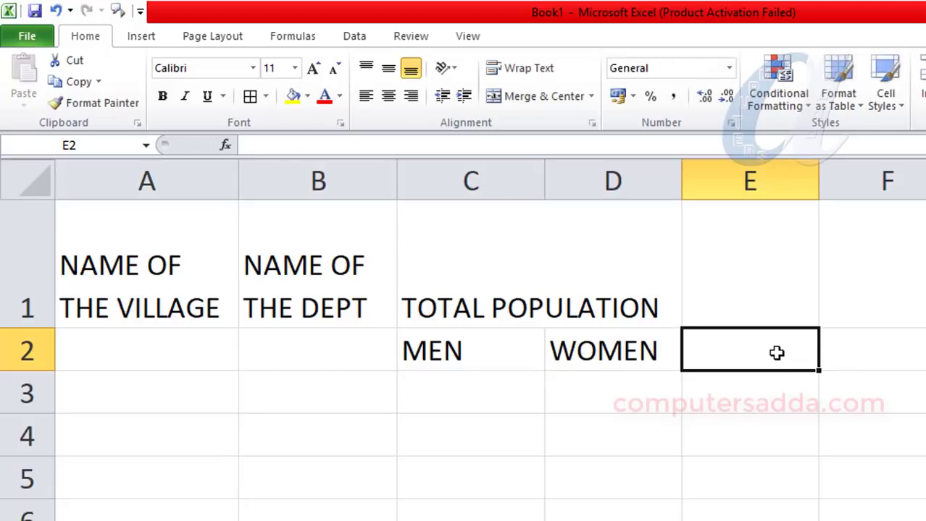
type("TOTAL")
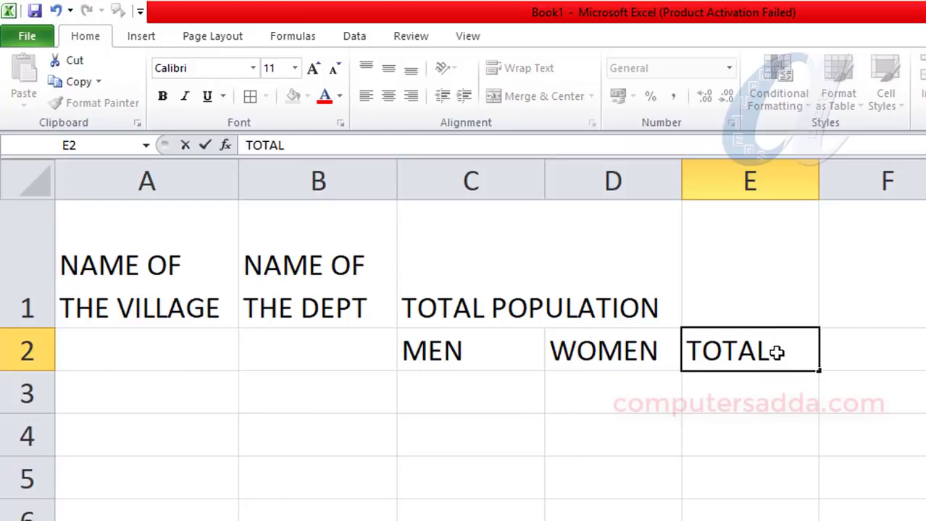
left_click(756, 497)
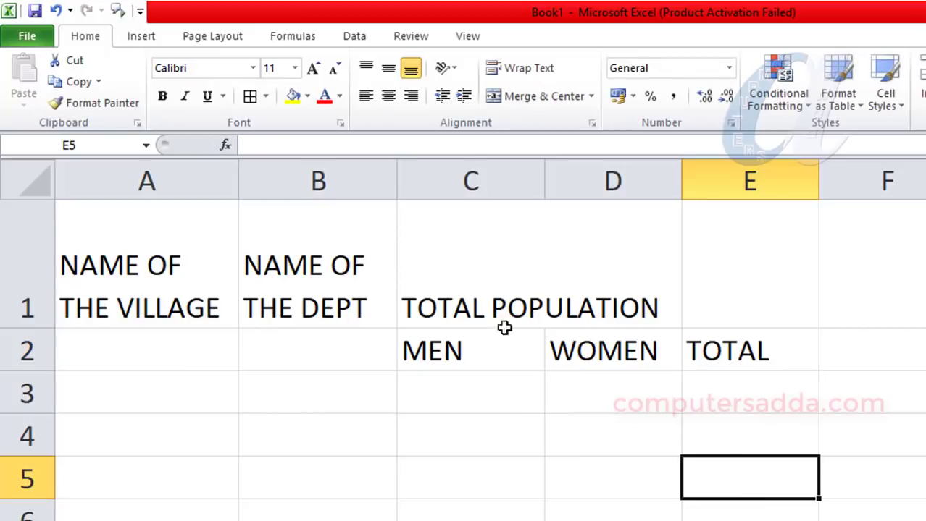
Merge and center C1:E1 so the "TOTAL POPULATION" heading spans its three subheadings
left_click(464, 283)
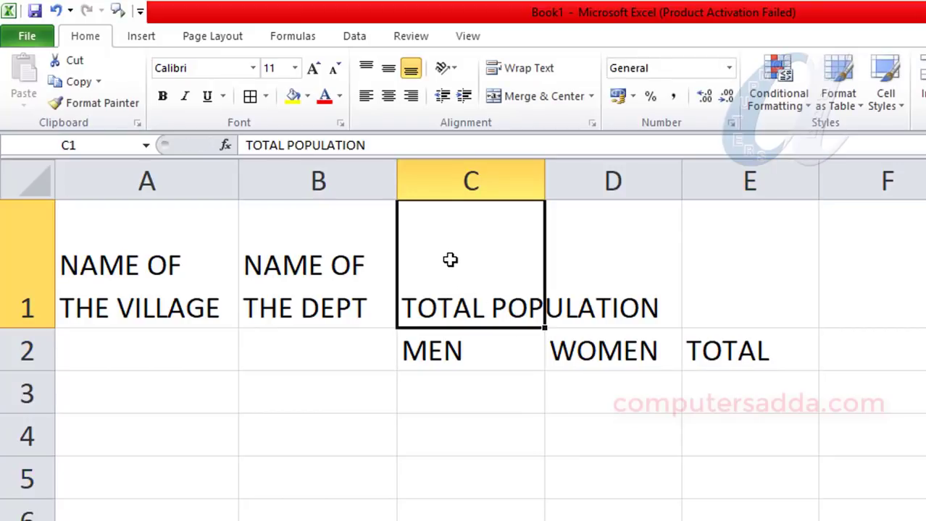
left_click_drag(455, 259, 804, 259)
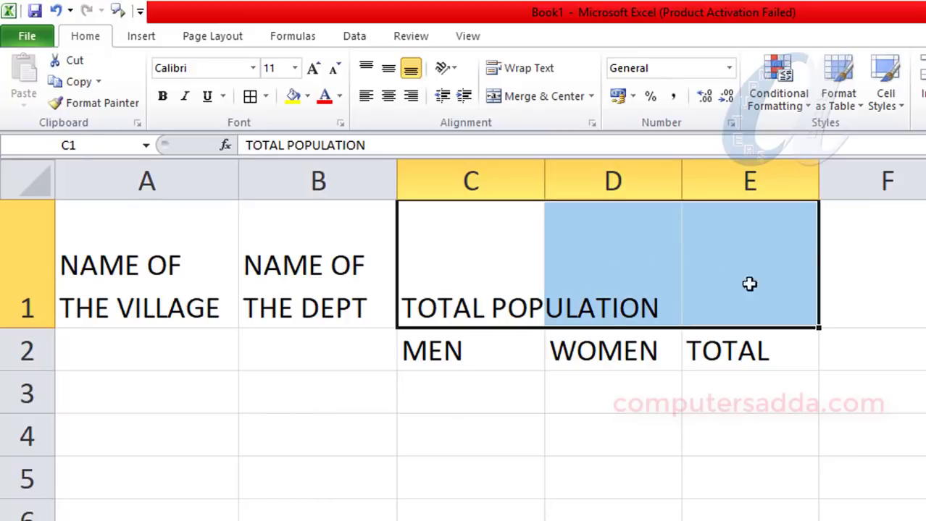
left_click_drag(509, 356, 709, 350)
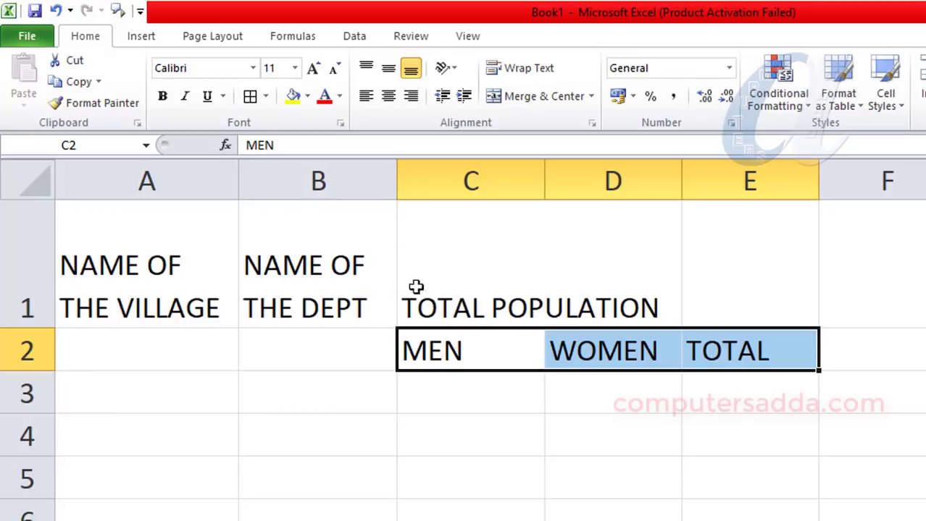
left_click_drag(462, 273, 745, 264)
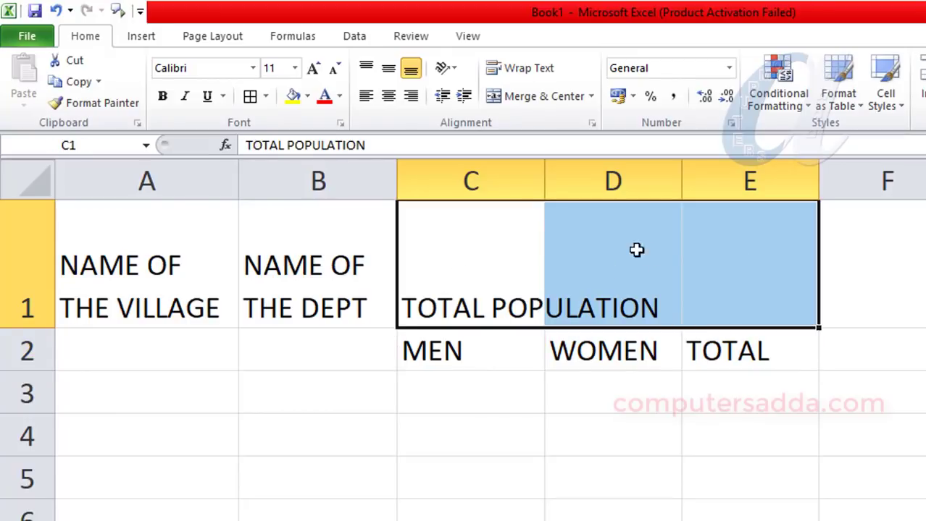
left_click(536, 96)
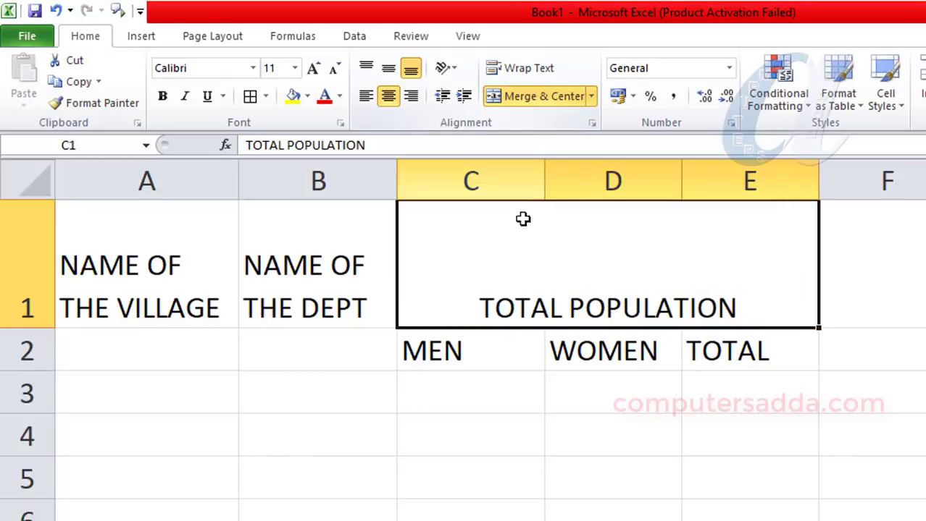
Apply all borders to the table range A1:E8
left_click(134, 264)
left_click(323, 360)
left_click(98, 234)
left_click_drag(145, 290, 753, 518)
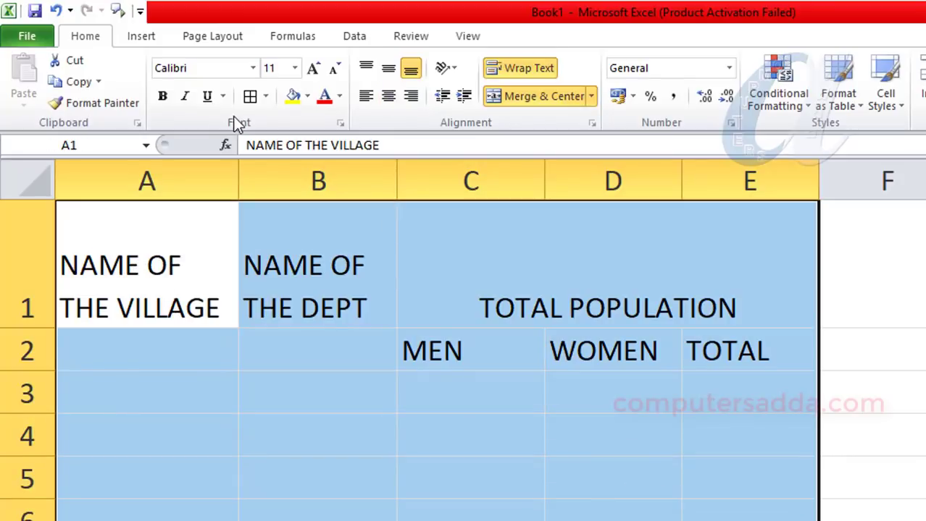
left_click(248, 99)
left_click(746, 470)
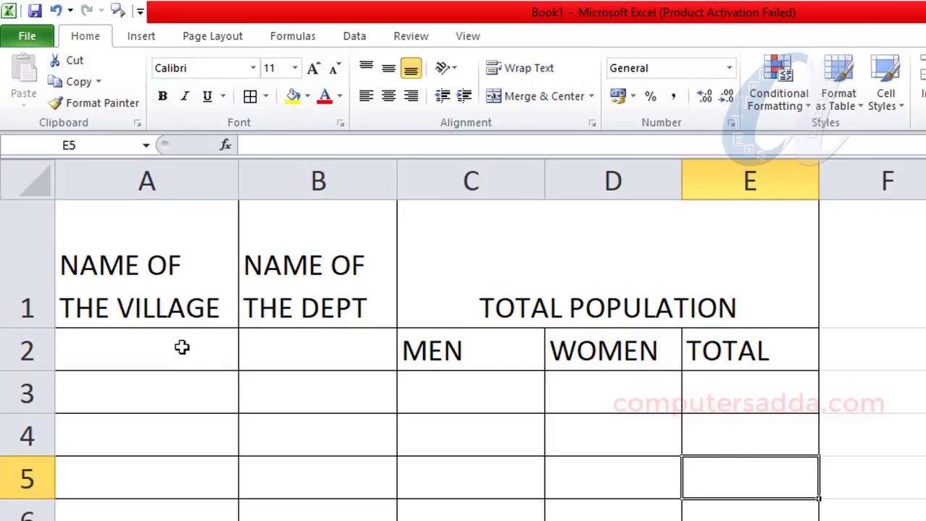
Merge and center A1:A2, and likewise B1:B2, so each of these headings spans both header rows
left_click_drag(309, 350, 137, 345)
left_click(138, 323)
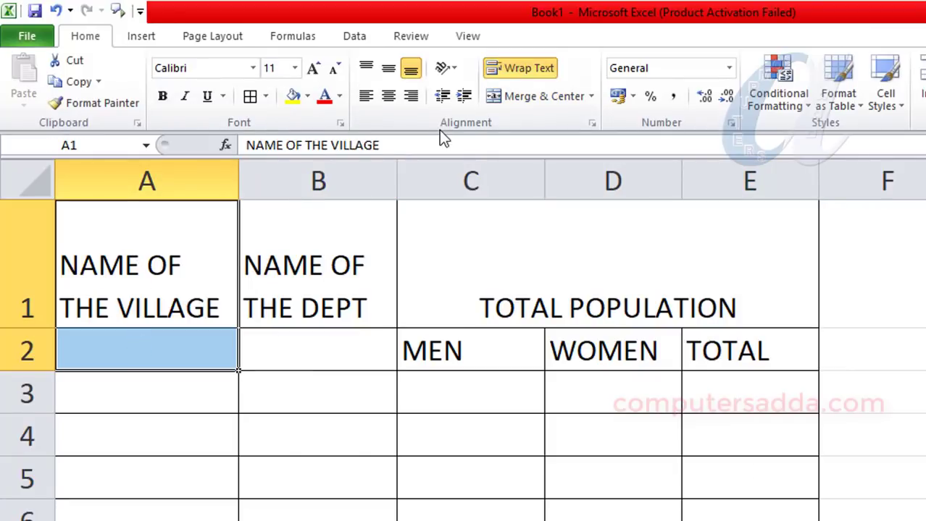
left_click(502, 92)
left_click(303, 304)
left_click_drag(302, 333, 302, 348)
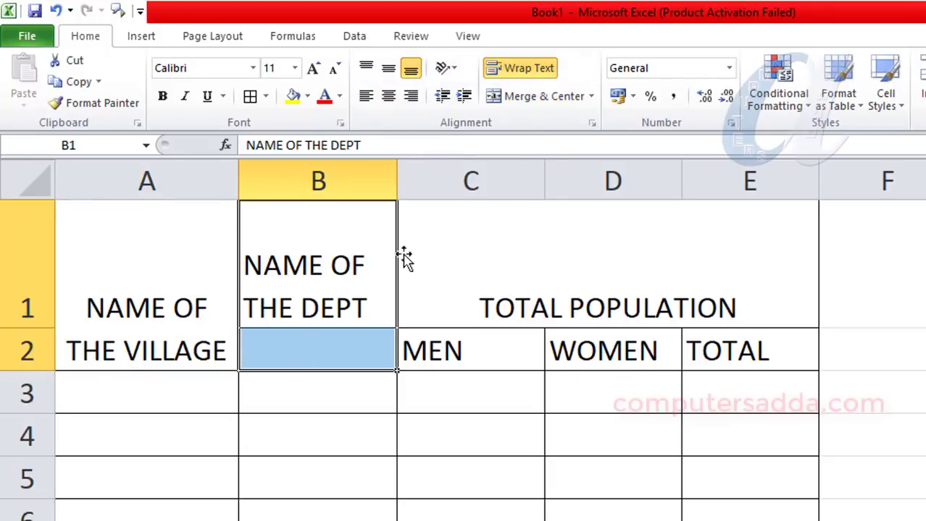
left_click(543, 98)
Middle-align the headings in A1:E2 vertically and center the subheadings in C2:E2 horizontally
left_click_drag(230, 276, 641, 324)
left_click(388, 69)
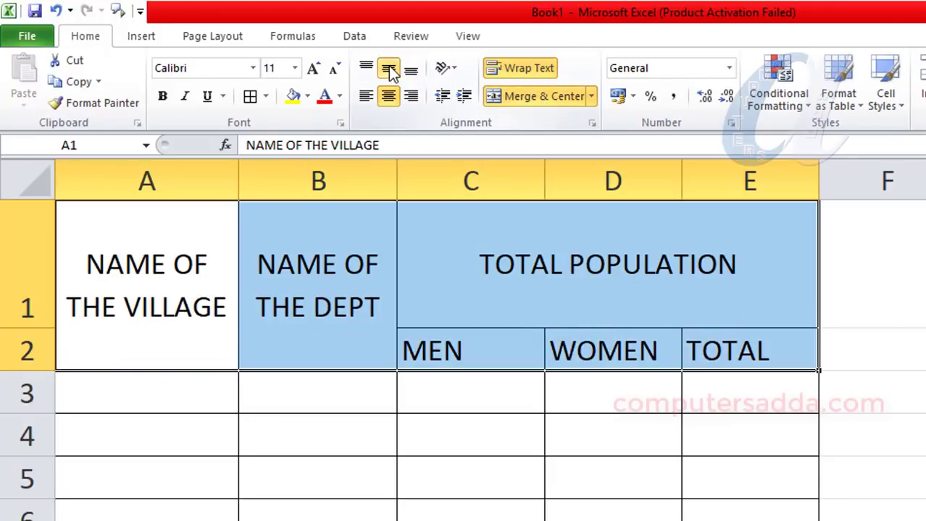
left_click(665, 316)
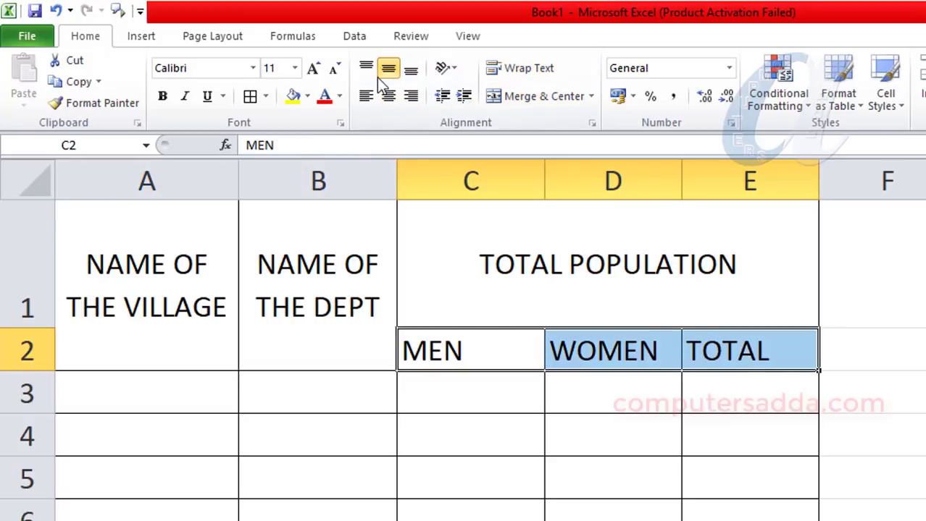
left_click(388, 96)
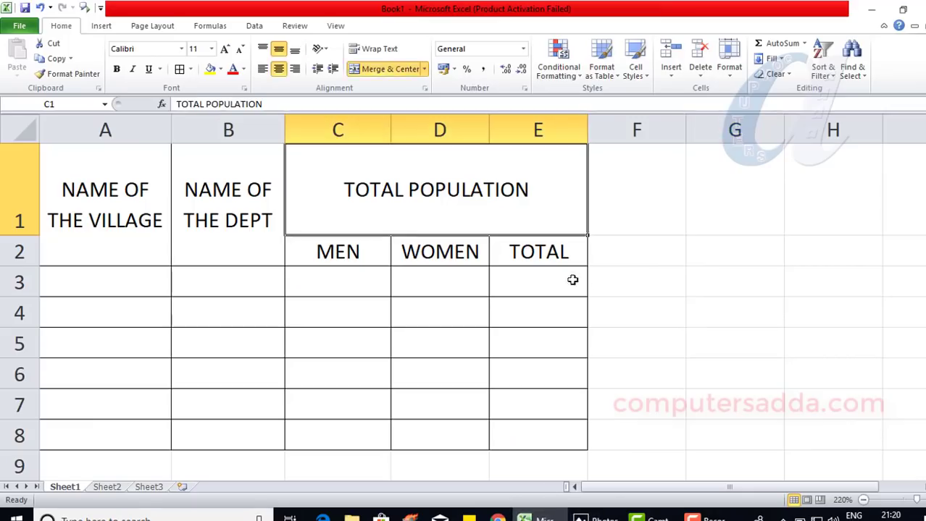
Copy the MEN, WOMEN and TOTAL subheadings from C2:E2 into F2:H2
left_click_drag(346, 260, 545, 269)
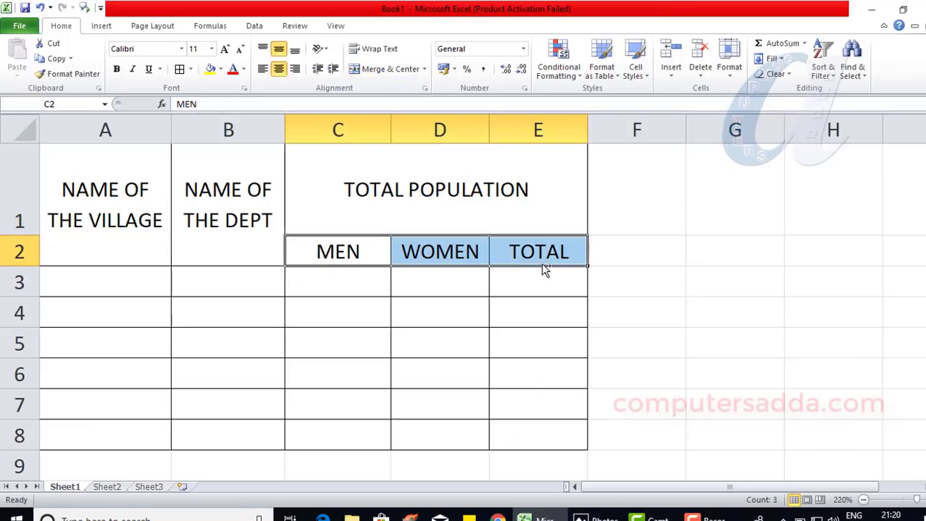
key("ctrl+c")
left_click_drag(629, 252, 821, 250)
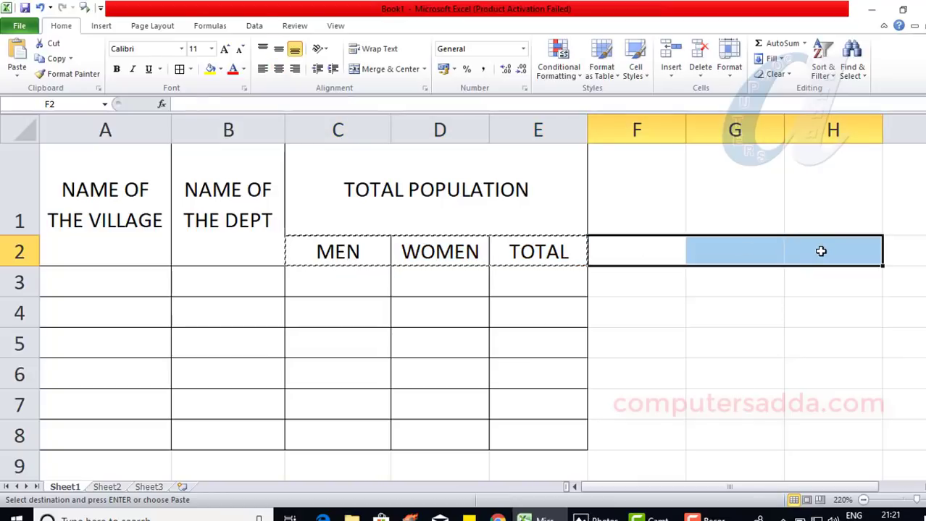
key("ctrl+v")
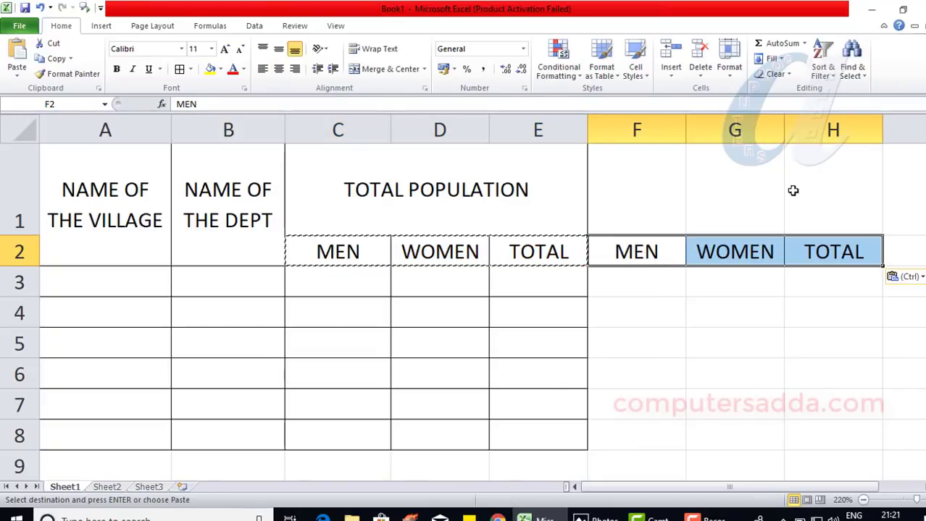
Merge and center F1:H1 and give it the vertically middle-aligned heading "TOTAL PO"
left_click_drag(628, 194, 833, 194)
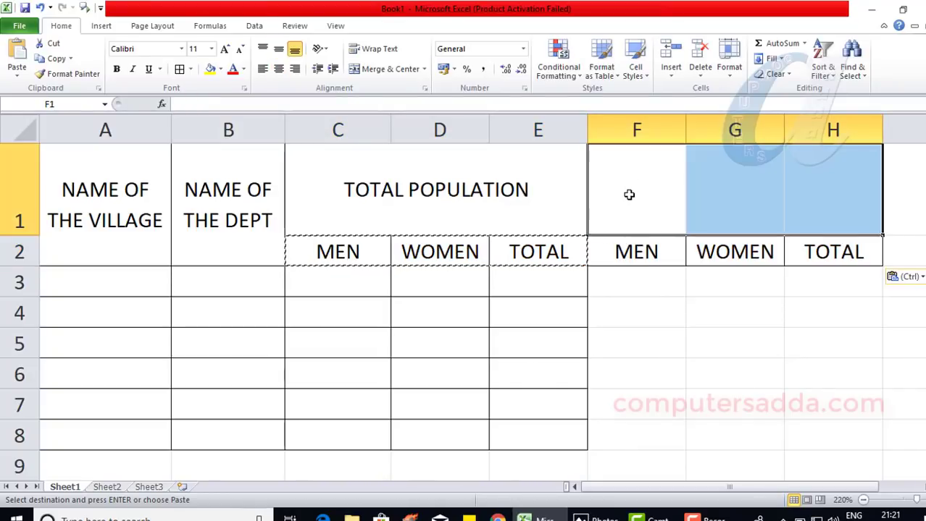
left_click(385, 71)
type("TOTAL PO")
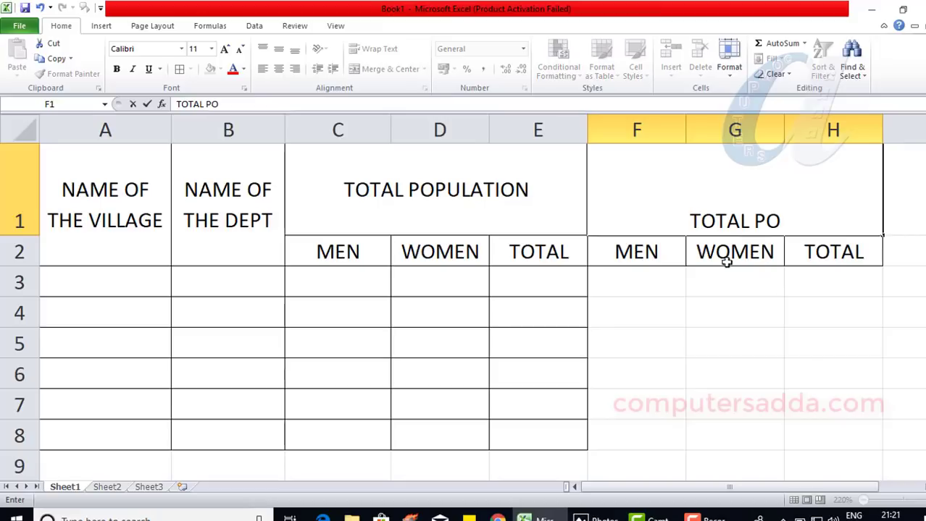
left_click(708, 193)
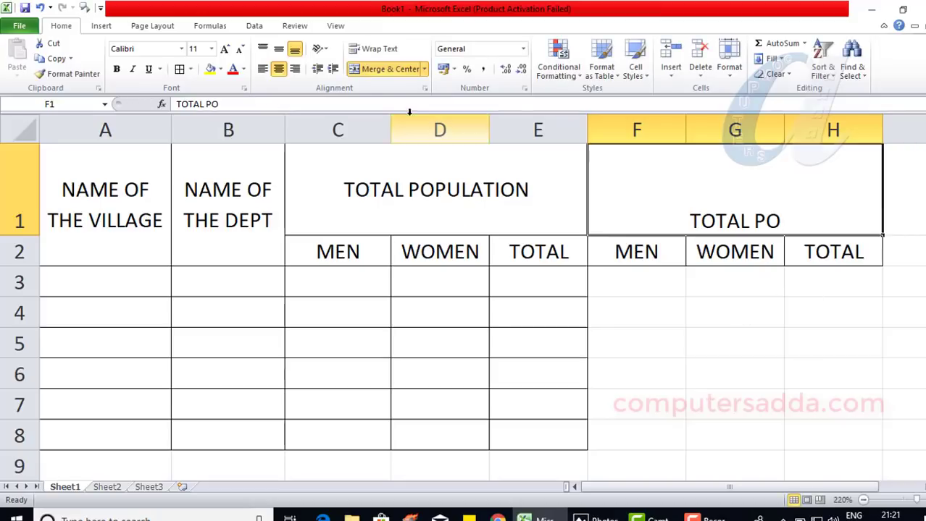
left_click(278, 49)
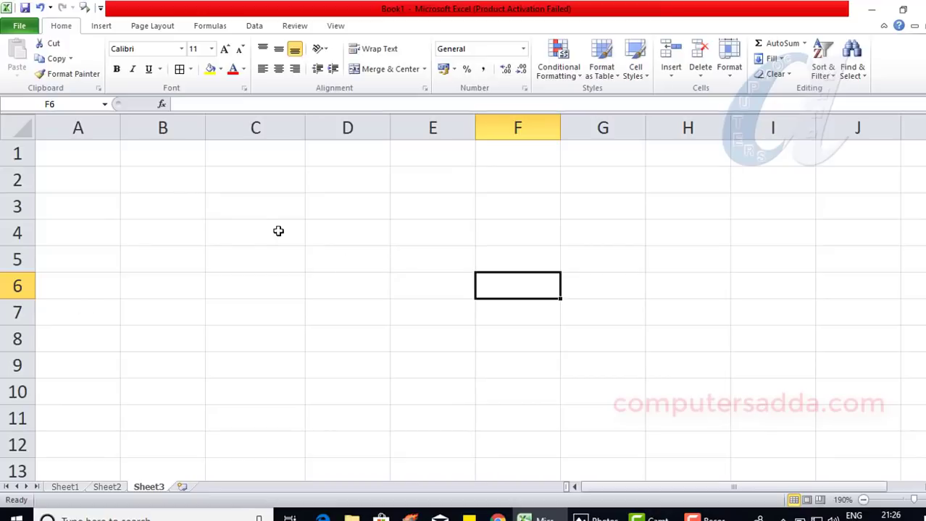
Enter the date 24/2/2019 in C3 of Sheet3 and fill it down column C
left_click(250, 206)
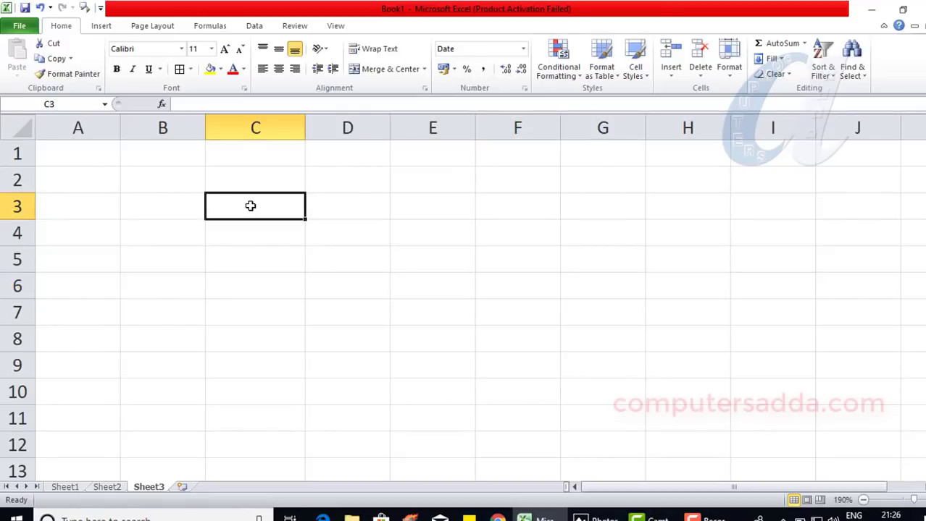
type("24/")
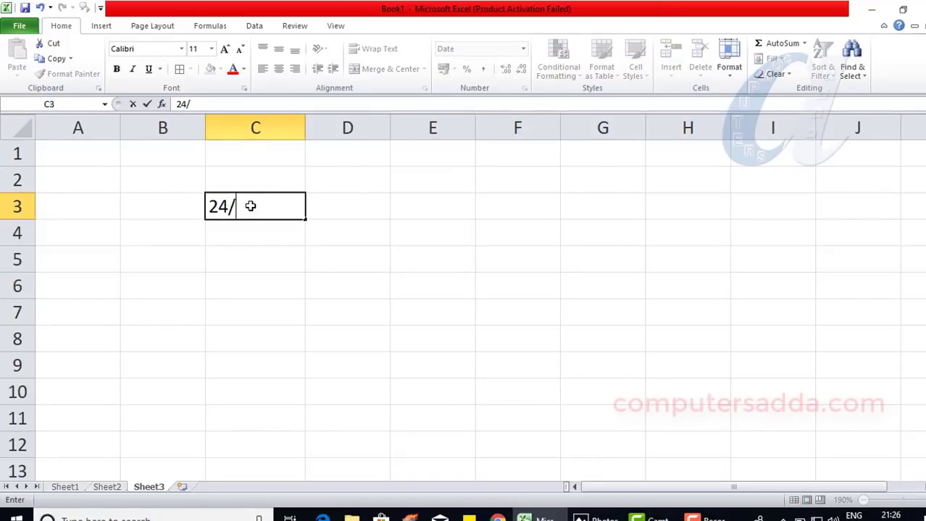
type("2/2019")
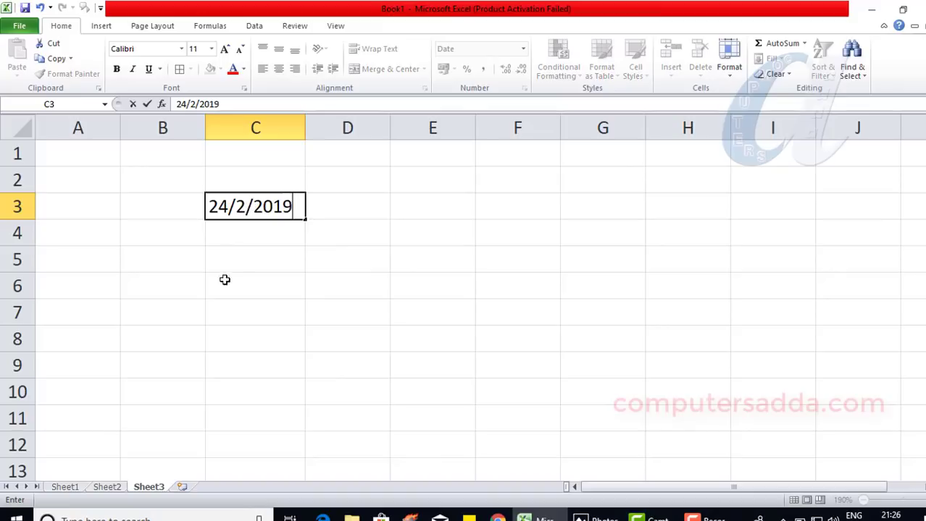
left_click(246, 249)
left_click(267, 210)
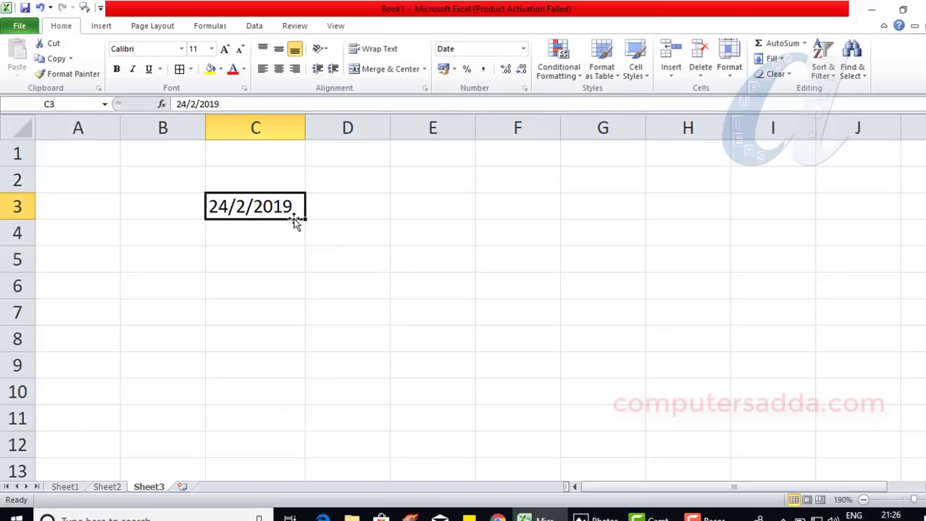
left_click_drag(305, 219, 297, 432)
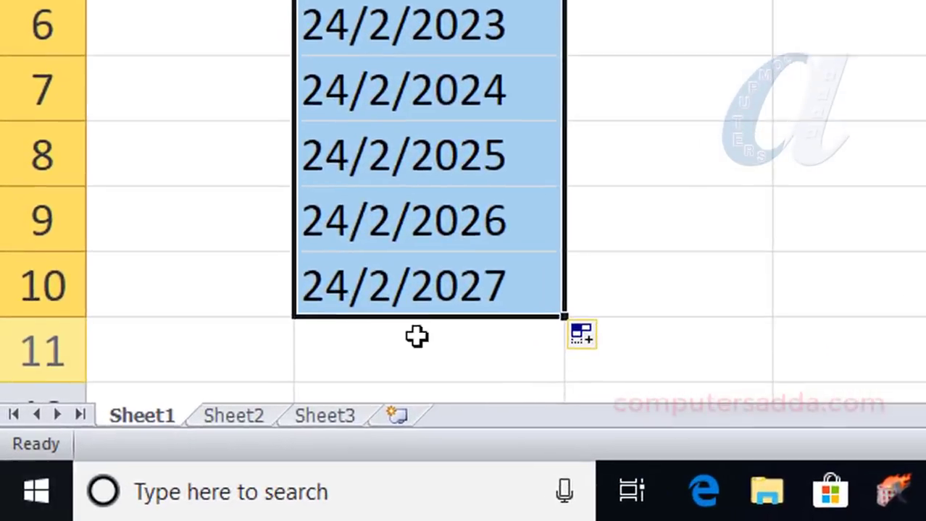
Search Windows for the date and time format settings and set the short date format to dd-MM-yyyy
left_click(200, 490)
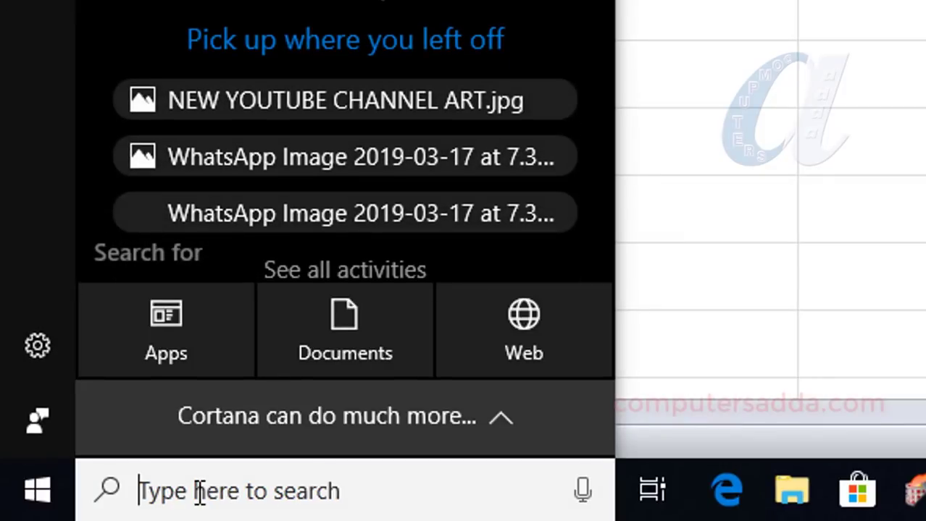
type("DATE FO")
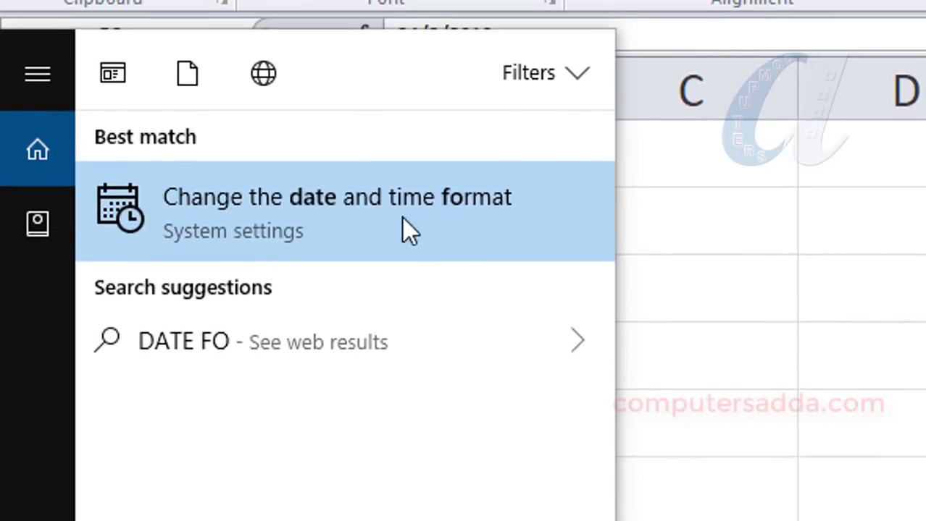
left_click(310, 223)
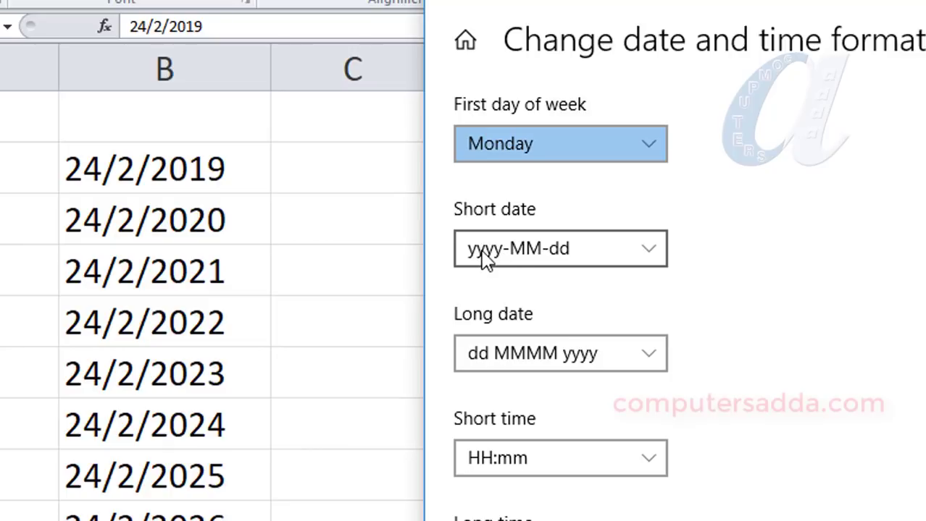
left_click(615, 250)
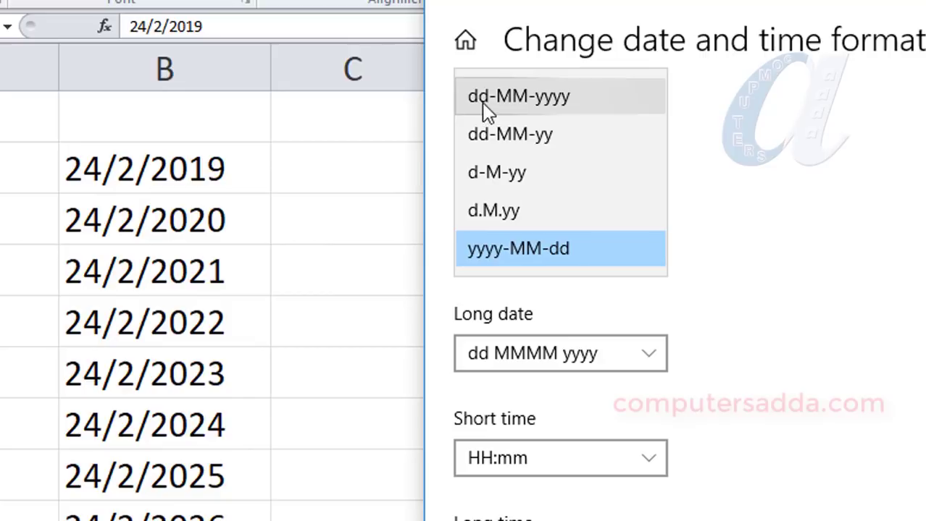
left_click(493, 109)
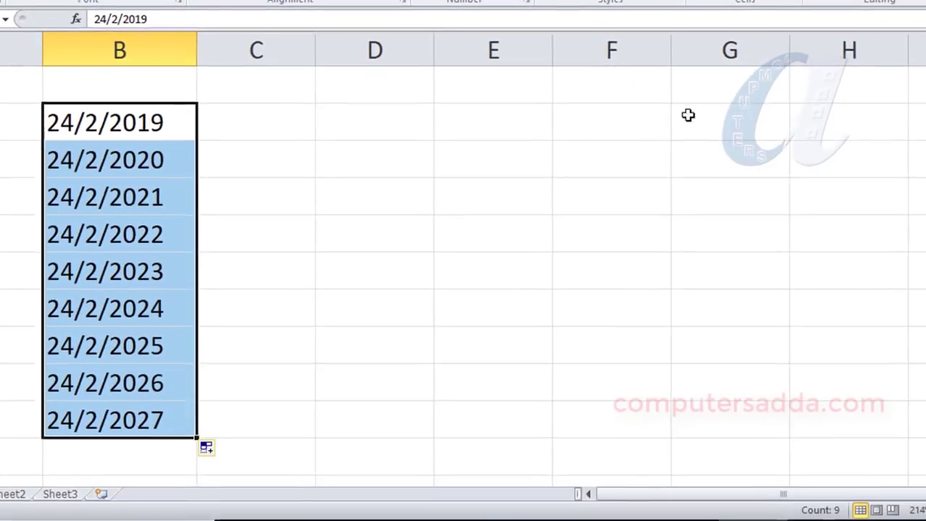
Back in Excel, enter the date 24/4/2019 in D2 and fill the series down to D10
left_click(376, 120)
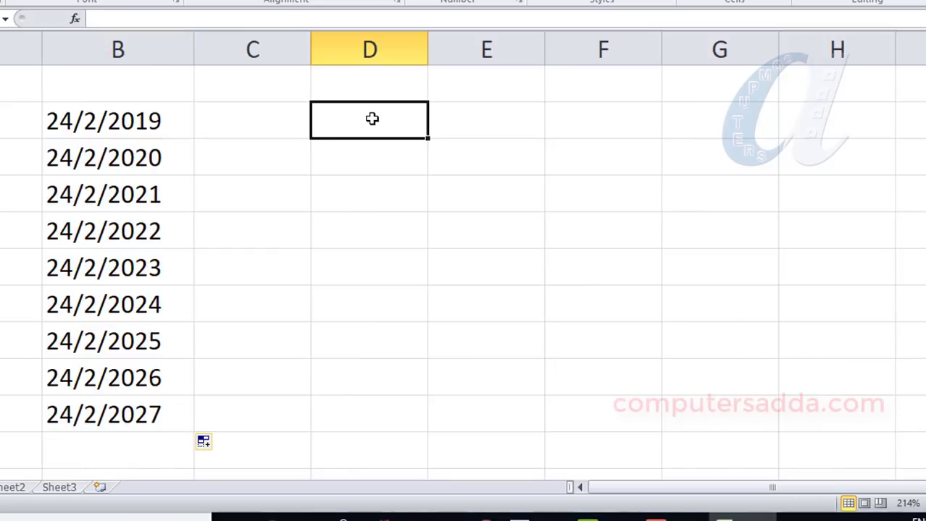
type("24/4/2019")
key("Tab")
left_click(439, 120)
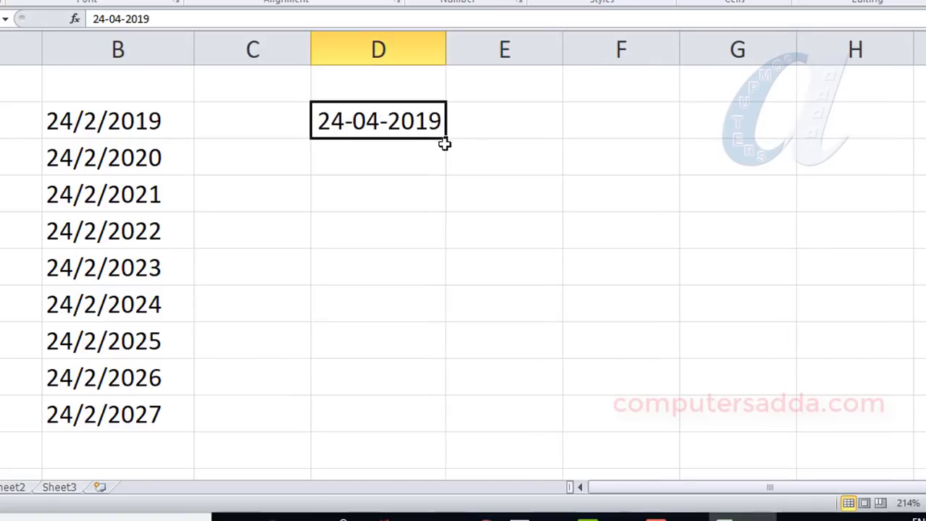
left_click_drag(445, 139, 440, 359)
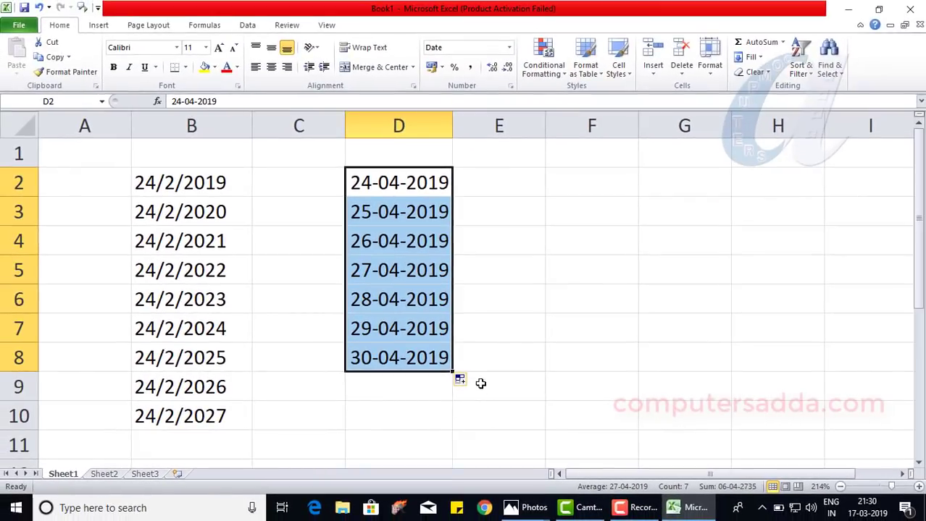
left_click_drag(452, 371, 442, 420)
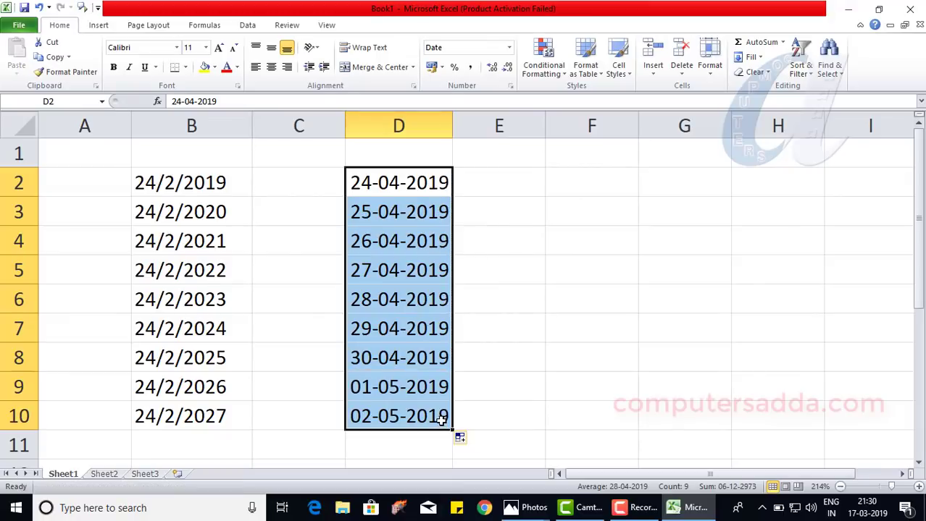
Change the month in D2 to make the date 24-02-2019 and refill the series down to D10
double_click(398, 186)
key("shift+Left")
type("2")
left_click(466, 210)
left_click(397, 183)
left_click_drag(452, 196, 441, 428)
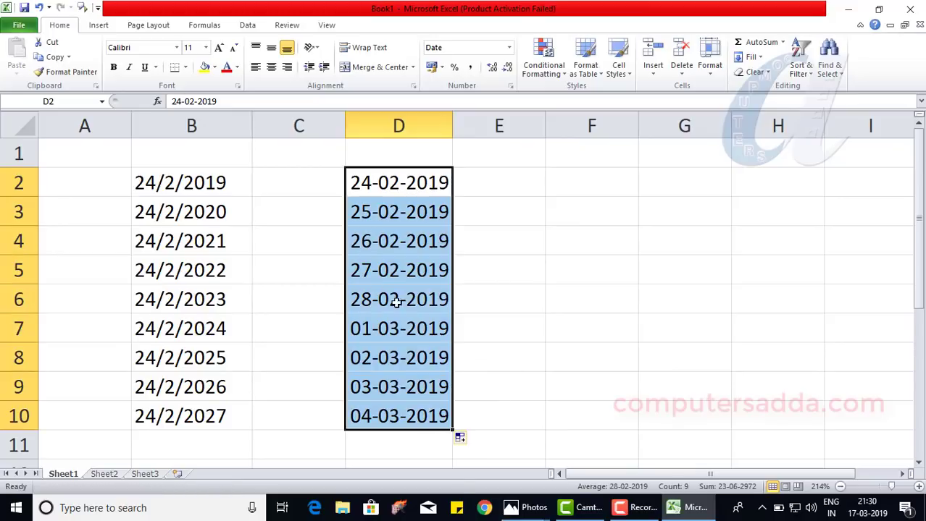